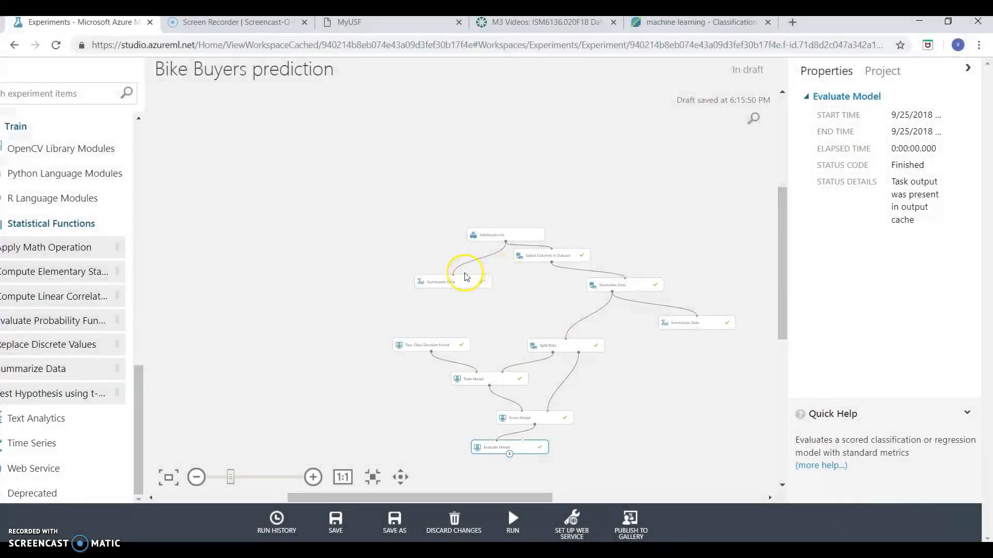
Visualize the bikebuyers.csv dataset from its module on the experiment canvas
{"action": "scroll", "coordinate": [458, 277], "scroll_direction": "up", "scroll_amount": 3}
{"action": "scroll", "coordinate": [457, 277], "scroll_direction": "down", "scroll_amount": 3}
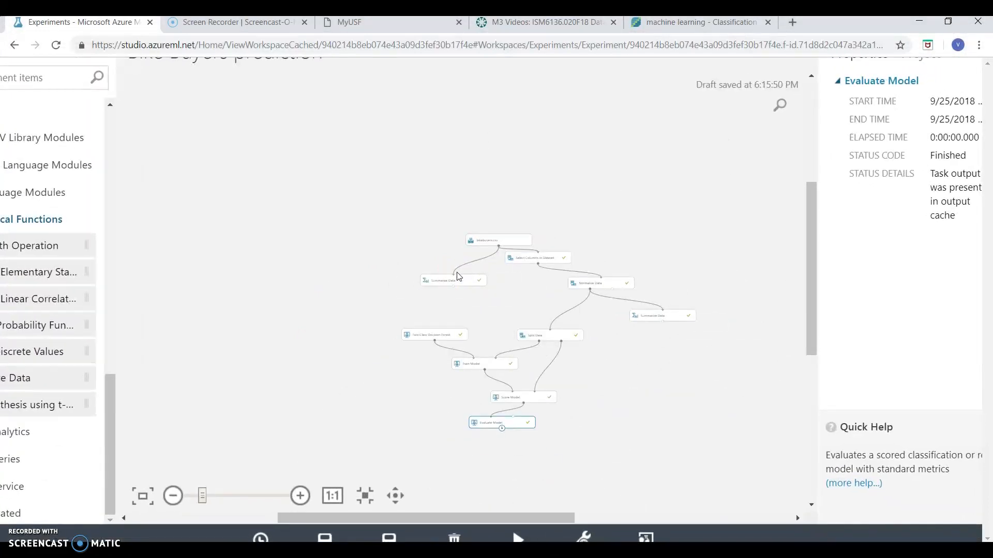
{"action": "scroll", "coordinate": [480, 249], "scroll_direction": "up", "scroll_amount": 2}
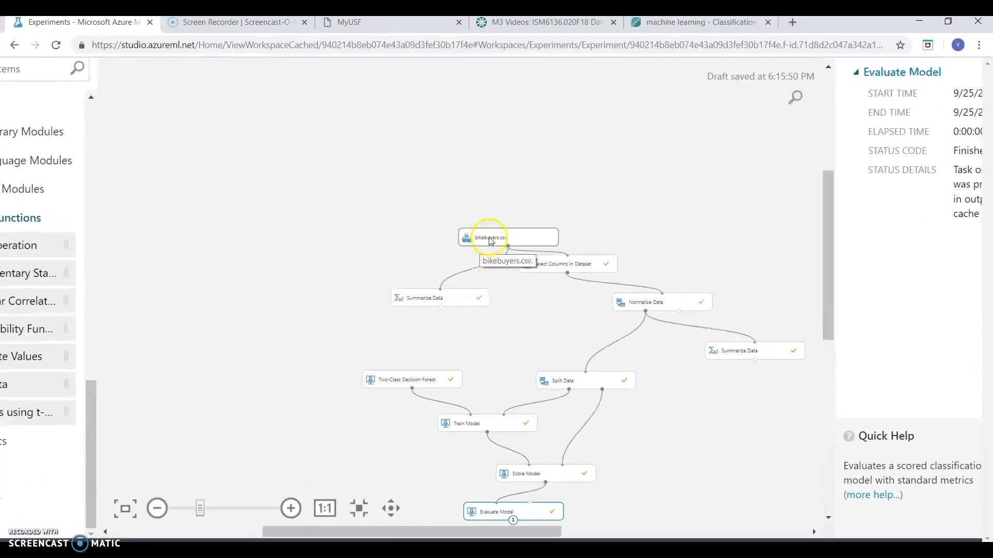
{"action": "left_click", "coordinate": [490, 241]}
{"action": "right_click", "coordinate": [489, 239]}
{"action": "mouse_move", "coordinate": [588, 362]}
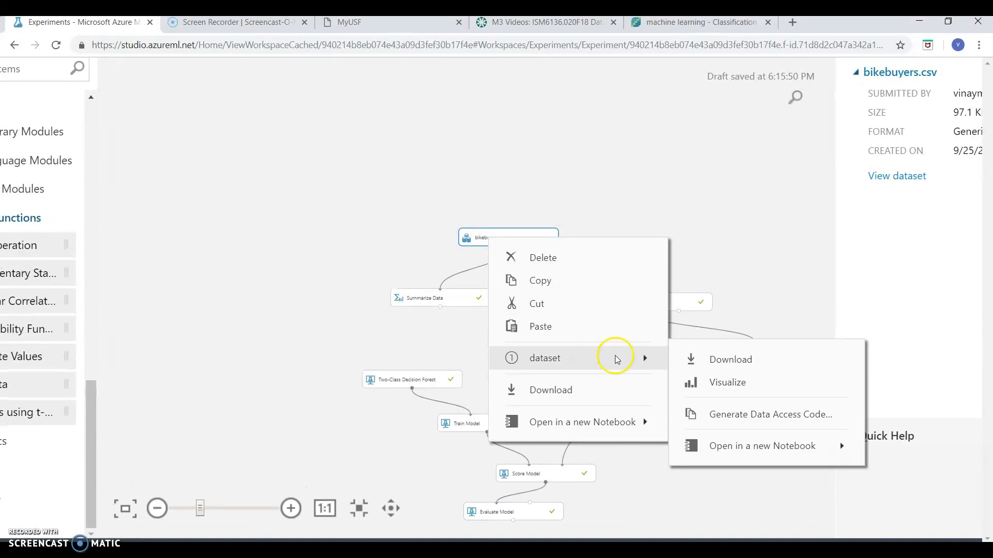
{"action": "left_click", "coordinate": [715, 387]}
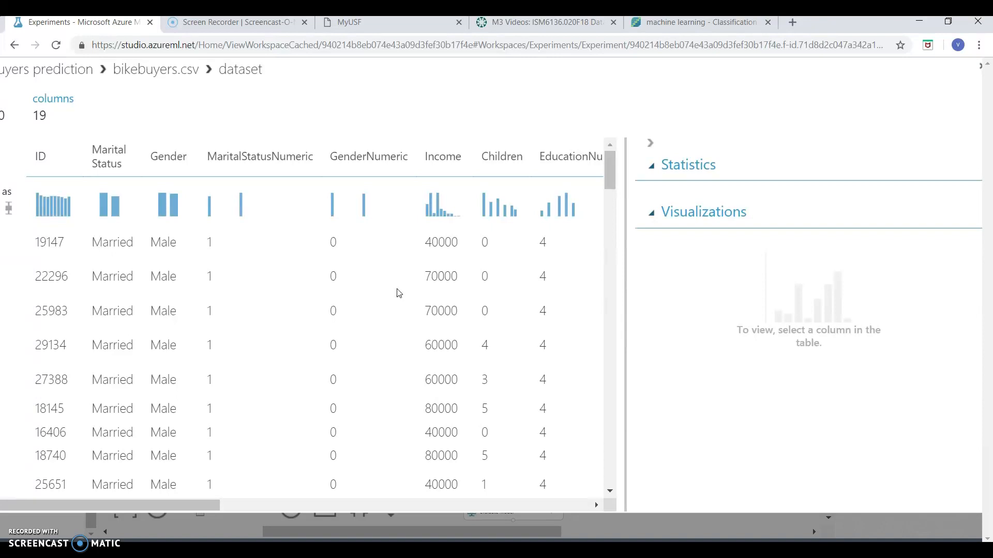
Examine the bikebuyers.csv columns and sample rows, from ID and Marital Status across to Region and Purchased Bike
{"action": "scroll", "coordinate": [399, 293], "scroll_direction": "right", "scroll_amount": 5}
{"action": "scroll", "coordinate": [399, 294], "scroll_direction": "left", "scroll_amount": 5}
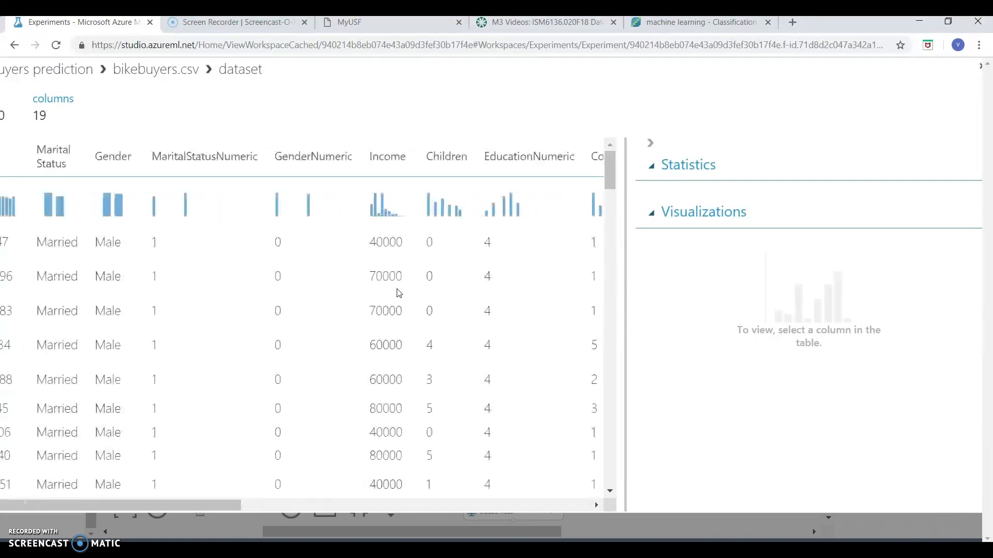
{"action": "scroll", "coordinate": [399, 293], "scroll_direction": "down", "scroll_amount": 1}
{"action": "scroll", "coordinate": [189, 282], "scroll_direction": "up", "scroll_amount": 1}
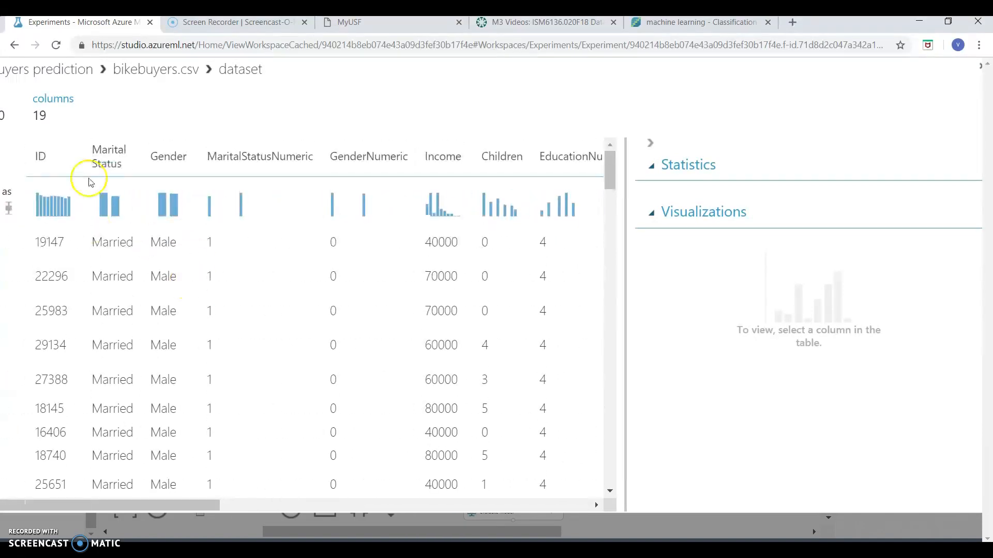
{"action": "scroll", "coordinate": [266, 211], "scroll_direction": "right", "scroll_amount": 1}
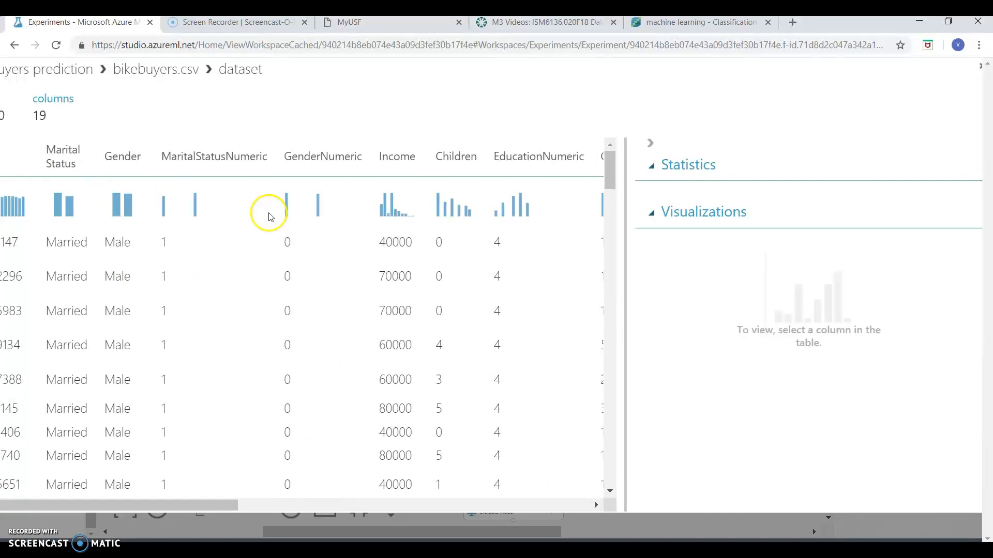
{"action": "scroll", "coordinate": [113, 274], "scroll_direction": "left", "scroll_amount": 1}
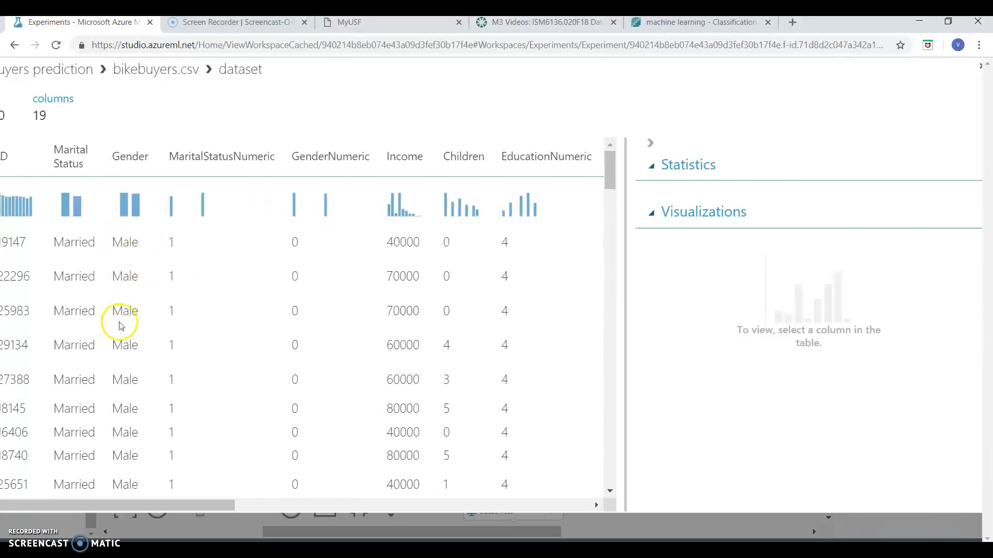
{"action": "scroll", "coordinate": [348, 318], "scroll_direction": "right", "scroll_amount": 2}
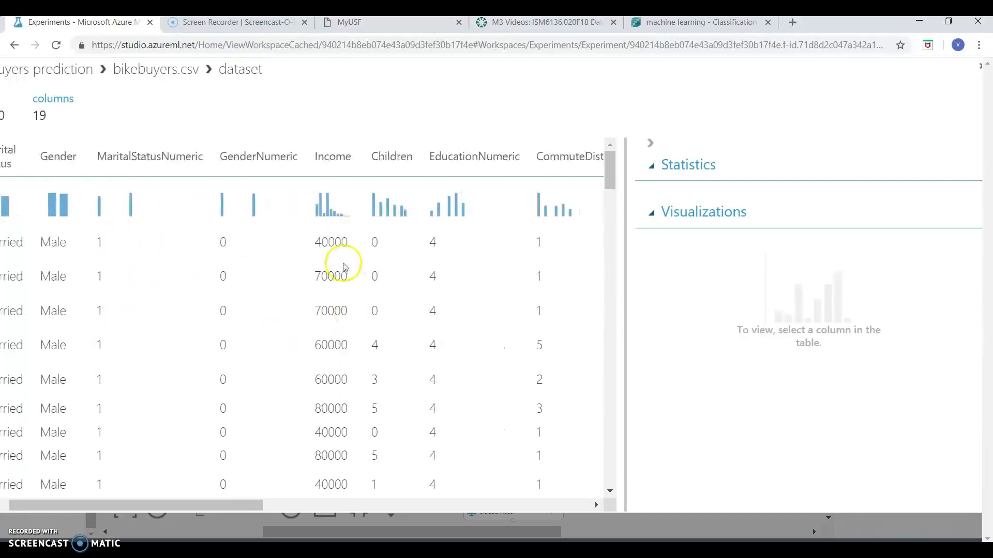
{"action": "scroll", "coordinate": [345, 360], "scroll_direction": "down", "scroll_amount": 1}
{"action": "scroll", "coordinate": [344, 360], "scroll_direction": "right", "scroll_amount": 5}
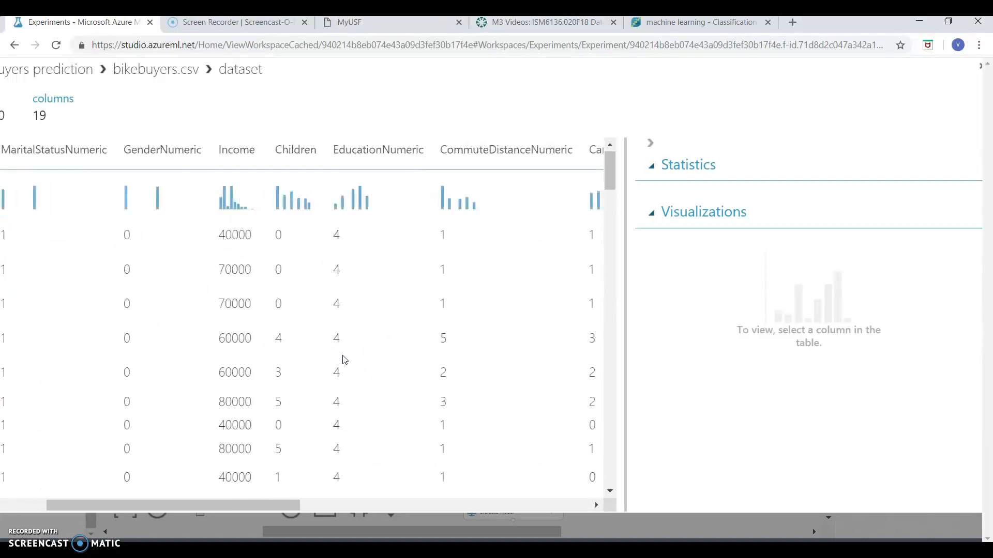
{"action": "scroll", "coordinate": [345, 360], "scroll_direction": "right", "scroll_amount": 9}
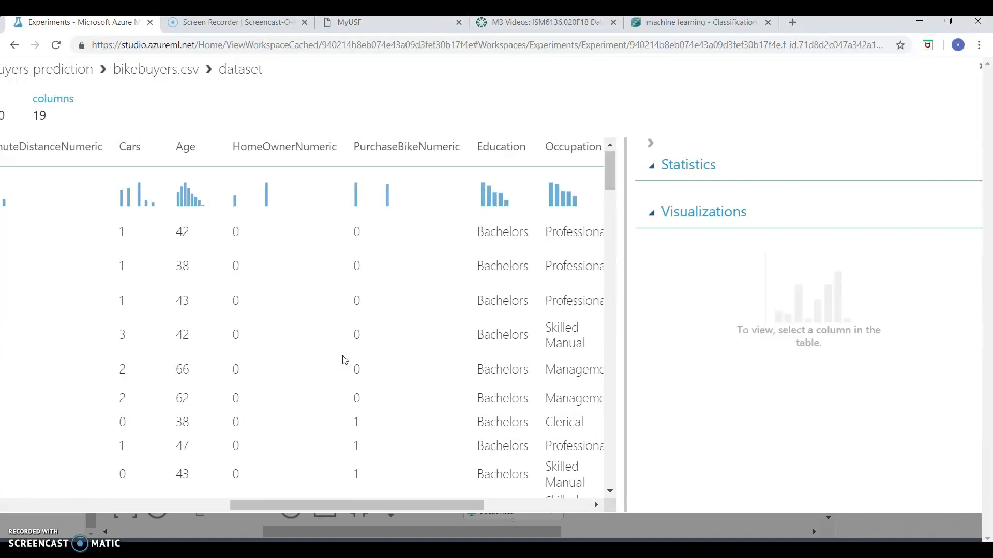
{"action": "scroll", "coordinate": [345, 360], "scroll_direction": "left", "scroll_amount": 6}
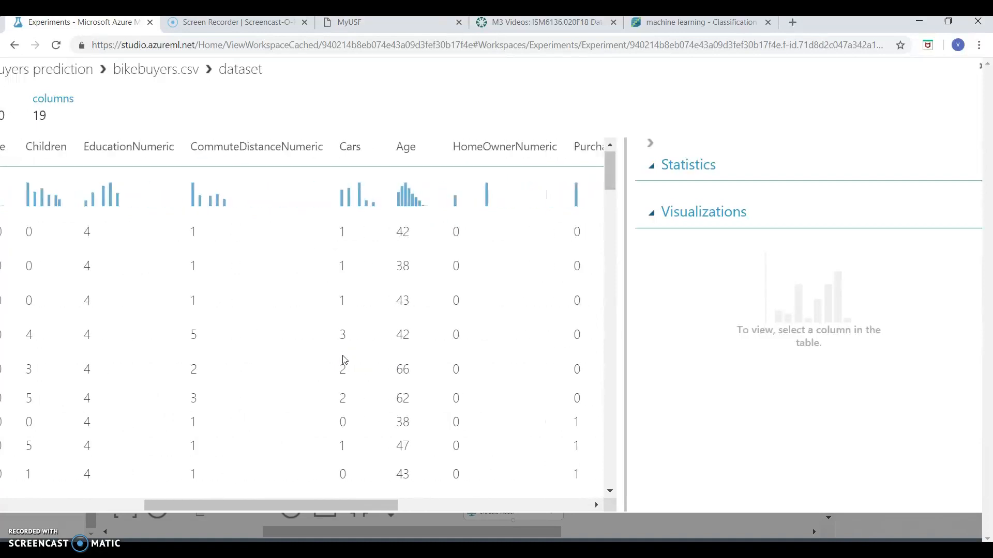
{"action": "scroll", "coordinate": [259, 332], "scroll_direction": "down", "scroll_amount": 1}
{"action": "scroll", "coordinate": [259, 332], "scroll_direction": "up", "scroll_amount": 1}
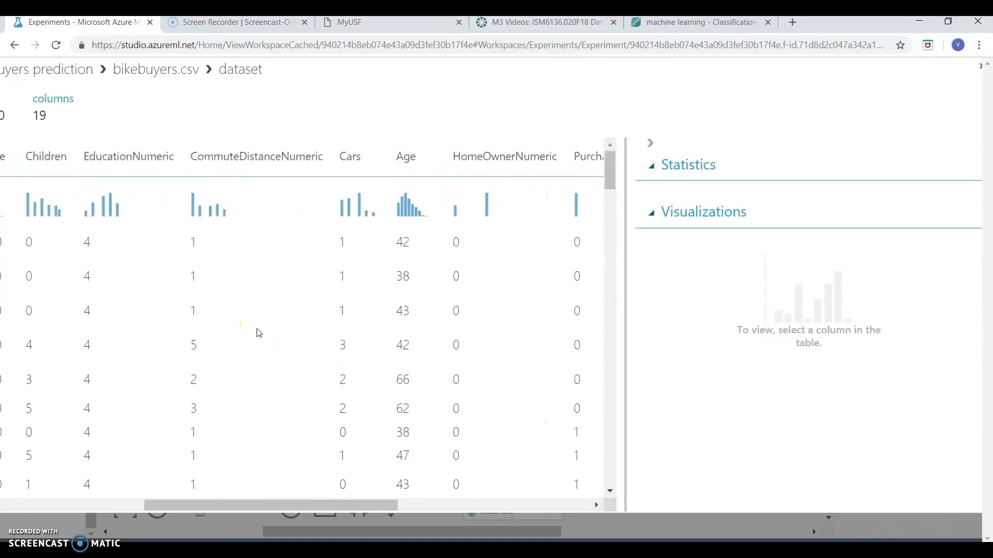
{"action": "scroll", "coordinate": [254, 336], "scroll_direction": "right", "scroll_amount": 1}
{"action": "scroll", "coordinate": [254, 339], "scroll_direction": "right", "scroll_amount": 12}
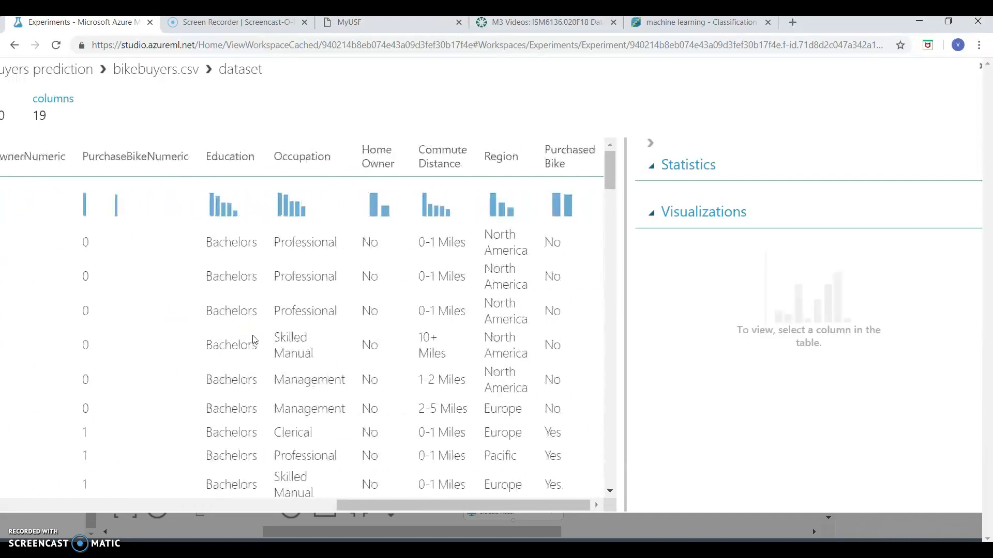
{"action": "scroll", "coordinate": [35, 289], "scroll_direction": "left", "scroll_amount": 12}
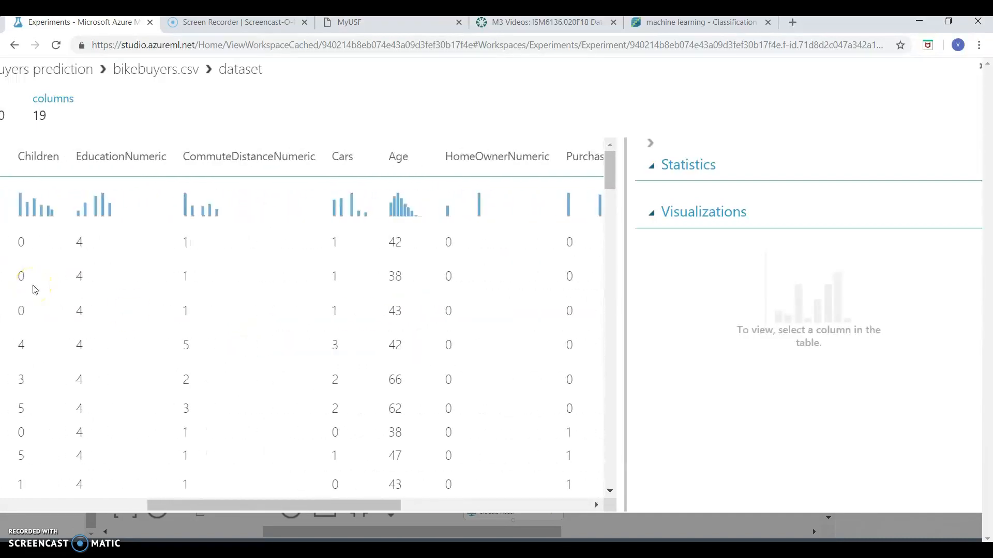
{"action": "scroll", "coordinate": [184, 319], "scroll_direction": "down", "scroll_amount": 1}
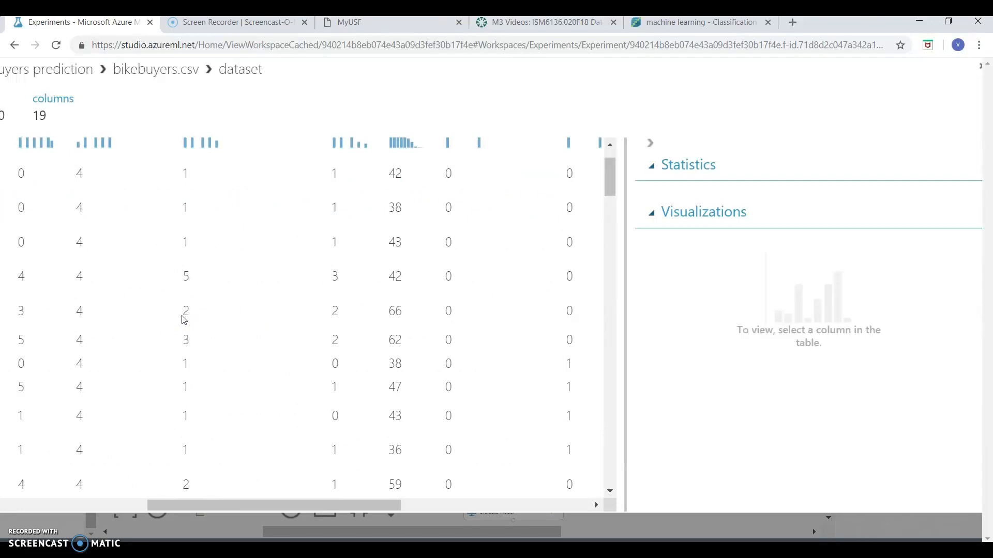
{"action": "scroll", "coordinate": [184, 320], "scroll_direction": "down", "scroll_amount": 1}
{"action": "scroll", "coordinate": [184, 320], "scroll_direction": "left", "scroll_amount": 3}
{"action": "scroll", "coordinate": [182, 319], "scroll_direction": "right", "scroll_amount": 5}
{"action": "scroll", "coordinate": [184, 319], "scroll_direction": "up", "scroll_amount": 1}
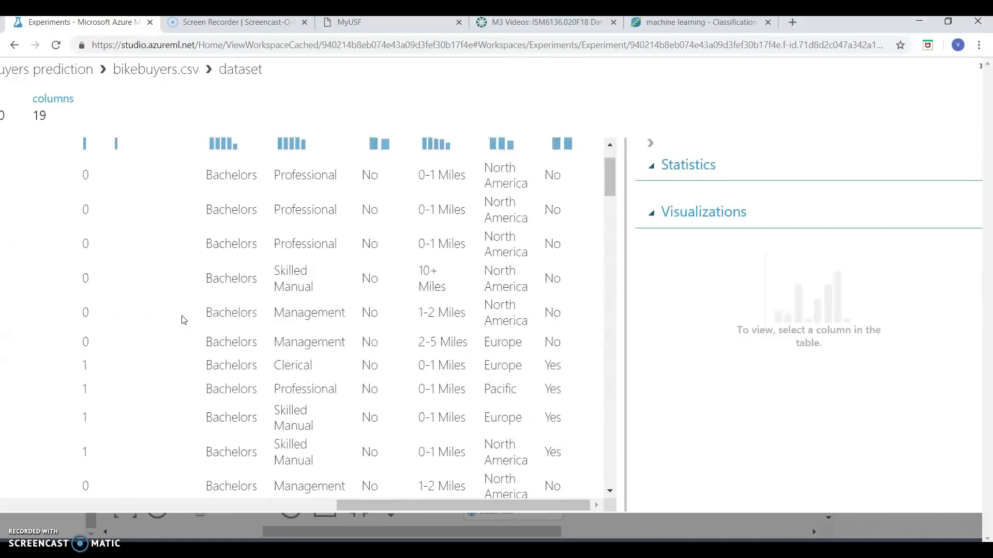
{"action": "scroll", "coordinate": [184, 320], "scroll_direction": "left", "scroll_amount": 3}
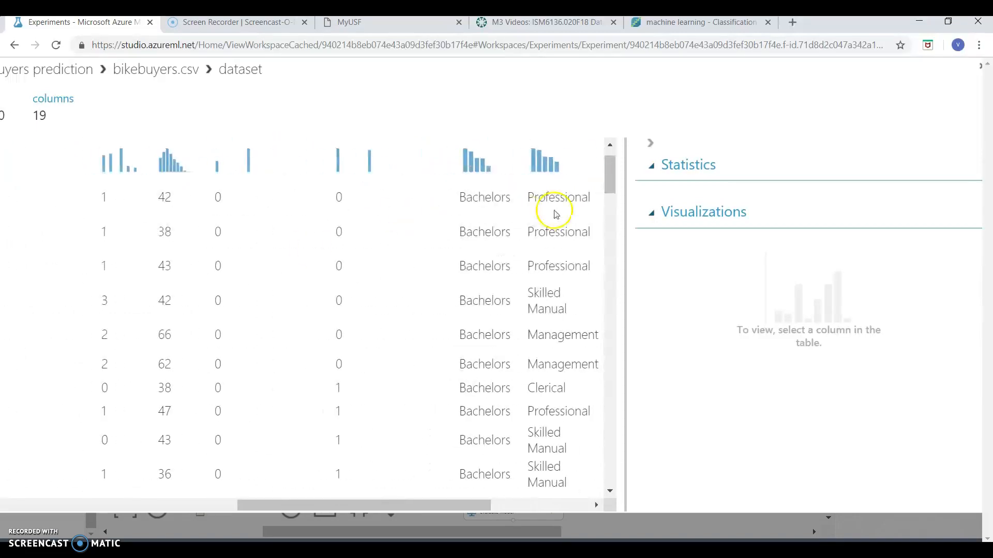
{"action": "scroll", "coordinate": [402, 217], "scroll_direction": "right", "scroll_amount": 3}
{"action": "scroll", "coordinate": [402, 218], "scroll_direction": "left", "scroll_amount": 3}
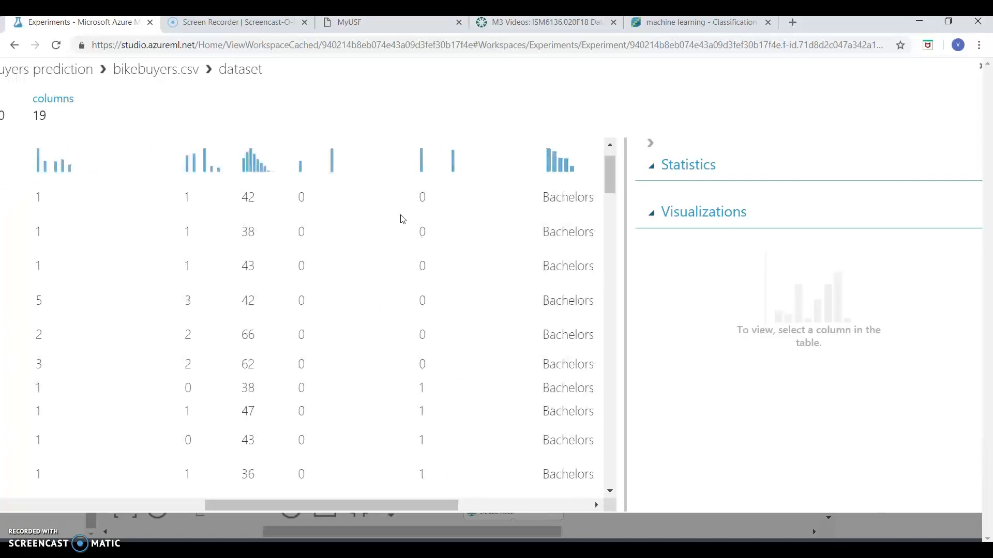
{"action": "scroll", "coordinate": [402, 218], "scroll_direction": "up", "scroll_amount": 1}
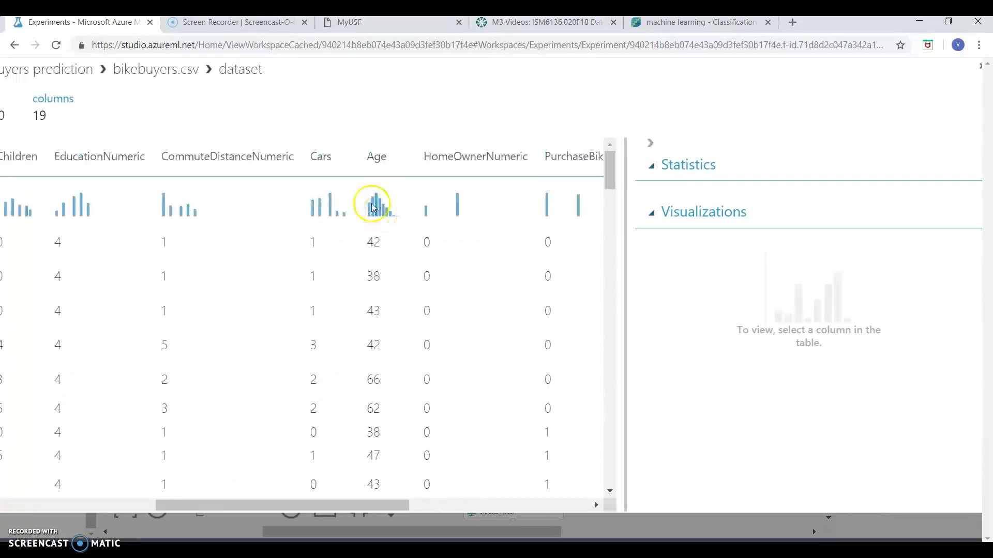
{"action": "scroll", "coordinate": [196, 238], "scroll_direction": "left", "scroll_amount": 5}
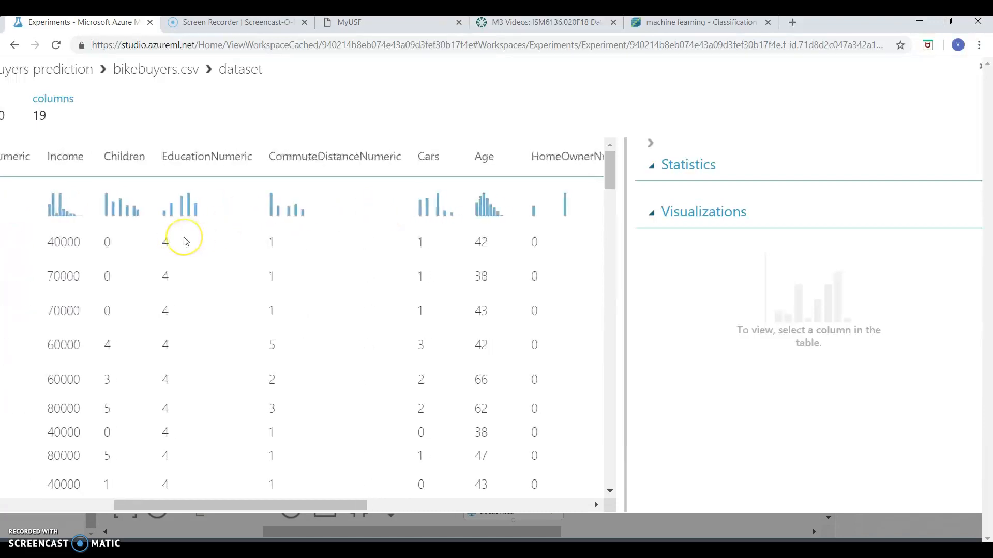
{"action": "scroll", "coordinate": [185, 241], "scroll_direction": "left", "scroll_amount": 5}
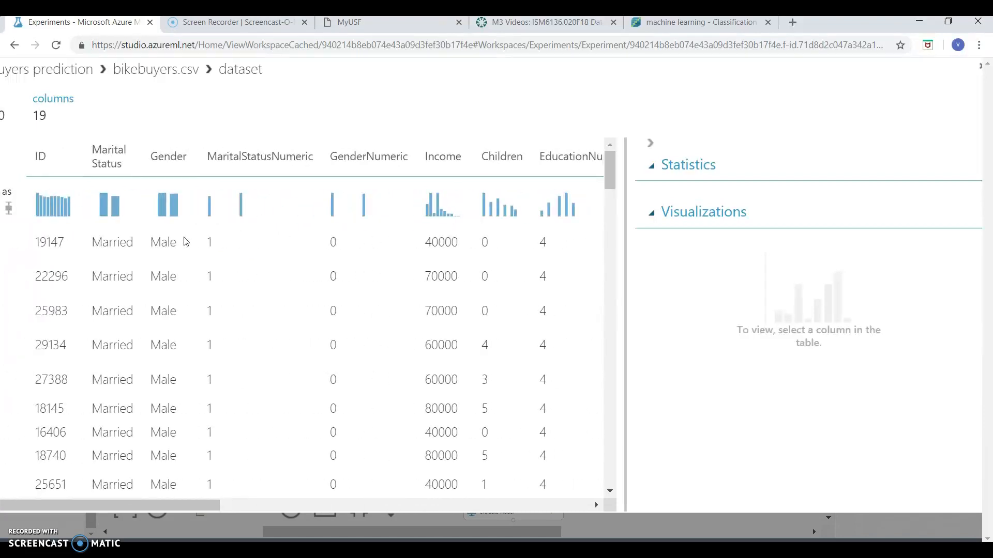
Review the Income column's statistics, histogram and available comparison columns, and close the dataset visualization
{"action": "scroll", "coordinate": [186, 241], "scroll_direction": "left", "scroll_amount": 2}
{"action": "scroll", "coordinate": [191, 228], "scroll_direction": "right", "scroll_amount": 5}
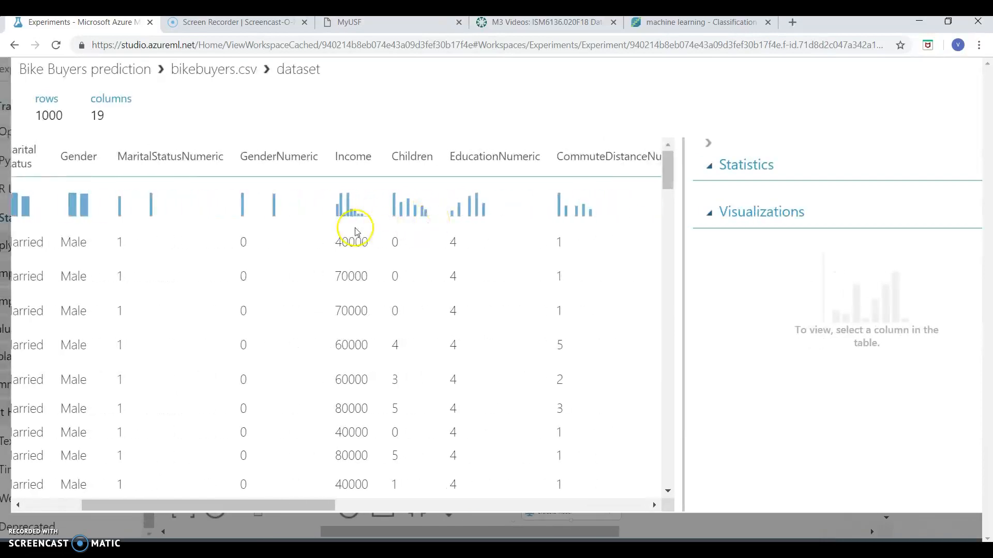
{"action": "left_click", "coordinate": [356, 232]}
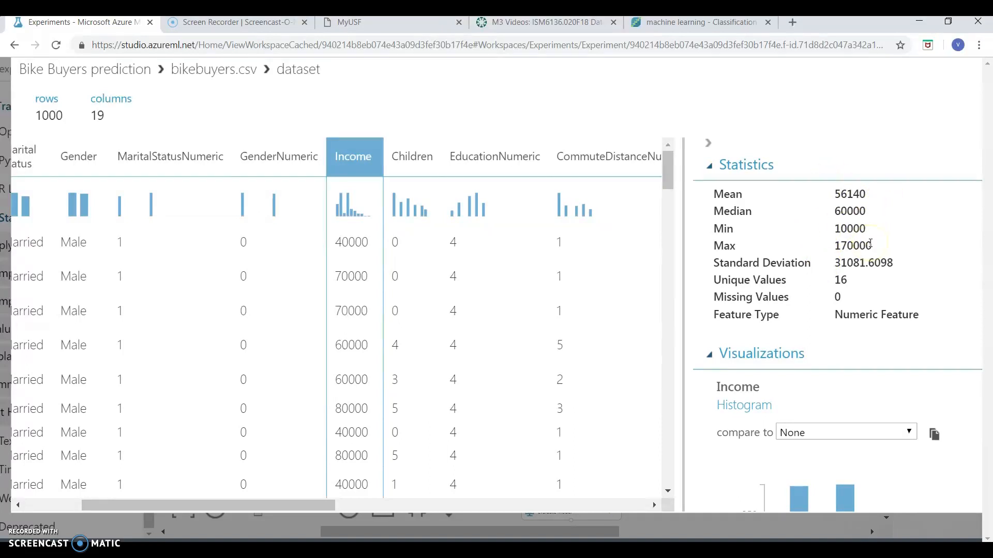
{"action": "scroll", "coordinate": [809, 377], "scroll_direction": "down", "scroll_amount": 3}
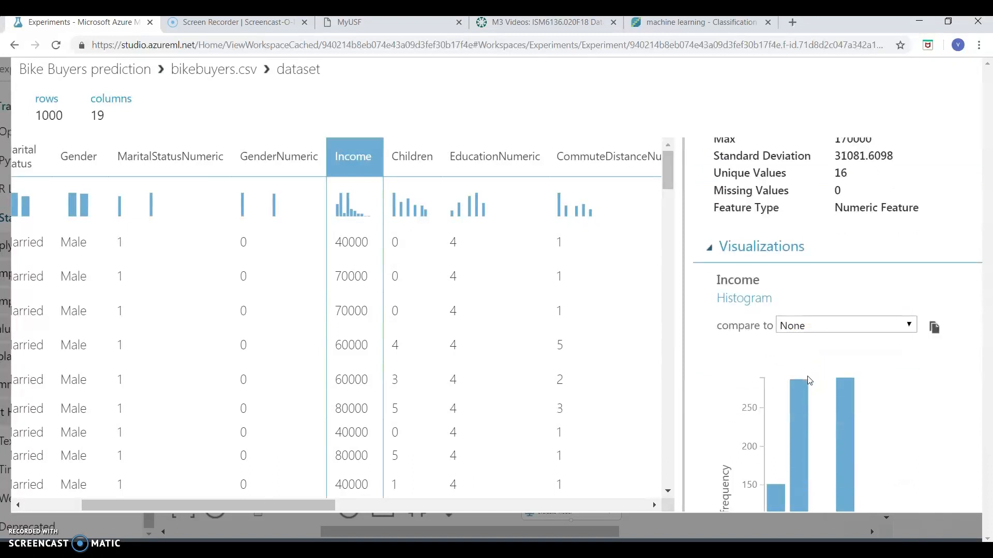
{"action": "scroll", "coordinate": [808, 377], "scroll_direction": "up", "scroll_amount": 3}
{"action": "scroll", "coordinate": [808, 377], "scroll_direction": "down", "scroll_amount": 2}
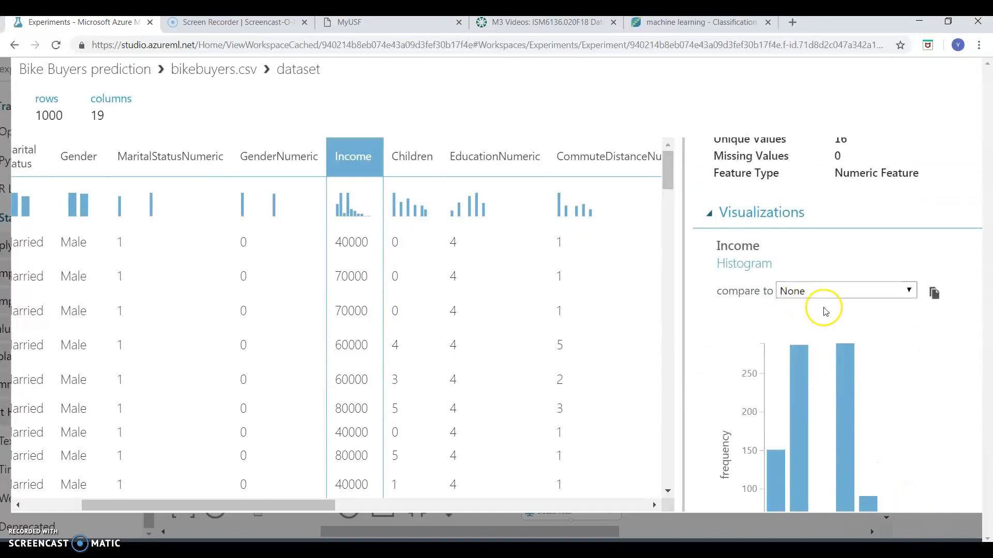
{"action": "left_click", "coordinate": [826, 292]}
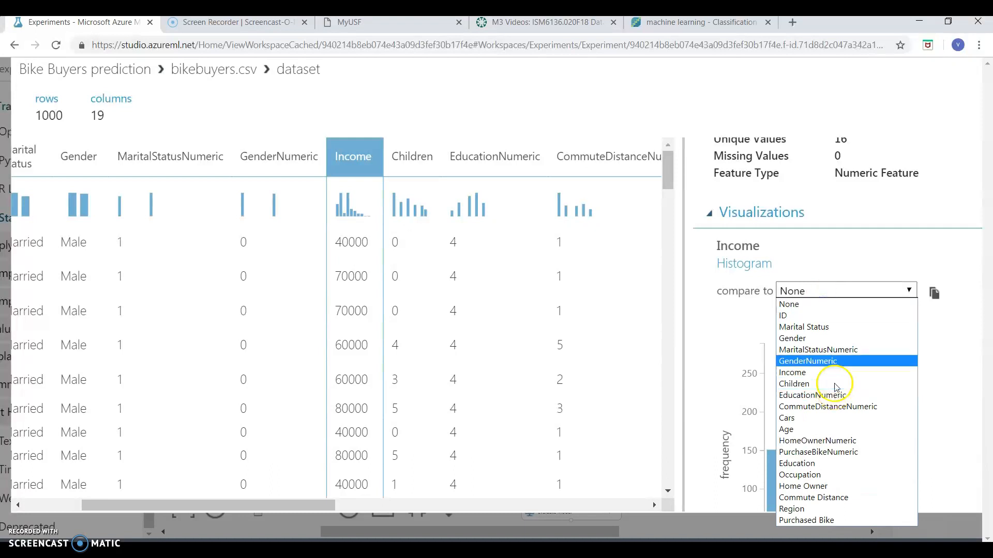
{"action": "left_click", "coordinate": [838, 257]}
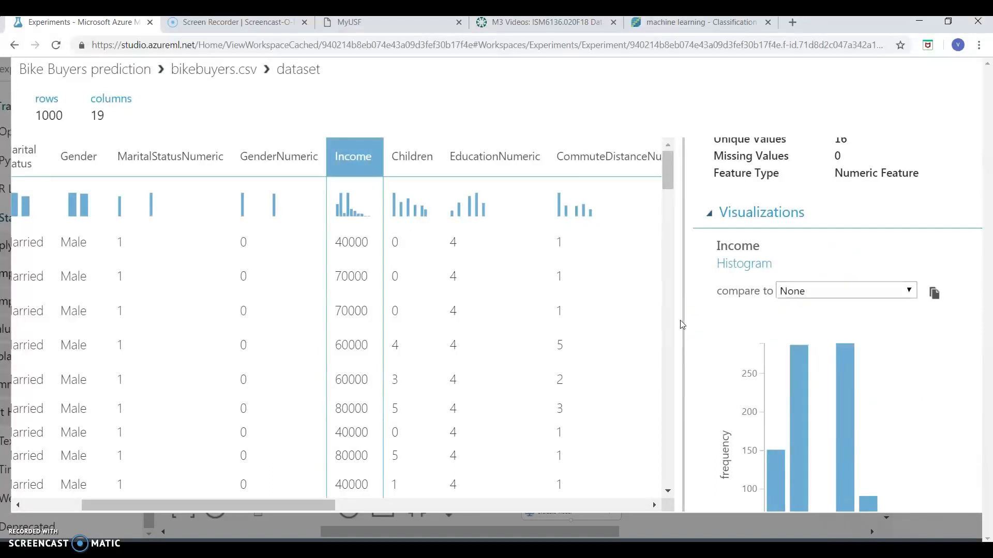
{"action": "scroll", "coordinate": [539, 286], "scroll_direction": "up", "scroll_amount": 2}
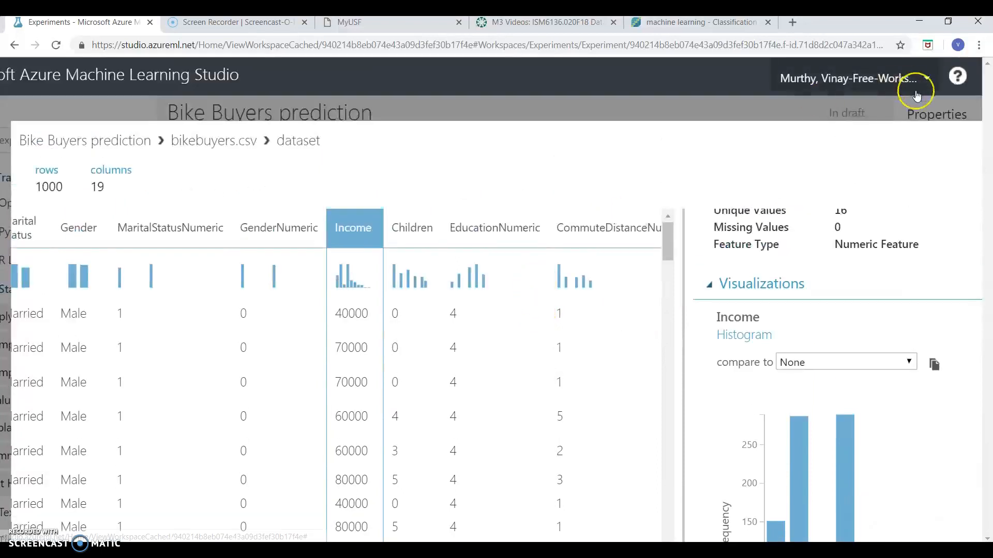
{"action": "scroll", "coordinate": [915, 122], "scroll_direction": "right", "scroll_amount": 3}
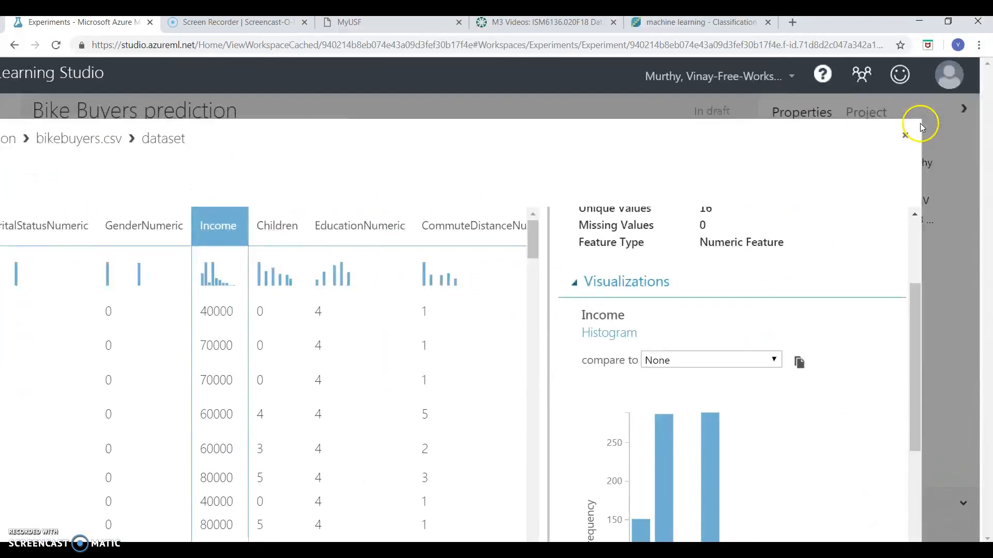
{"action": "left_click", "coordinate": [911, 136]}
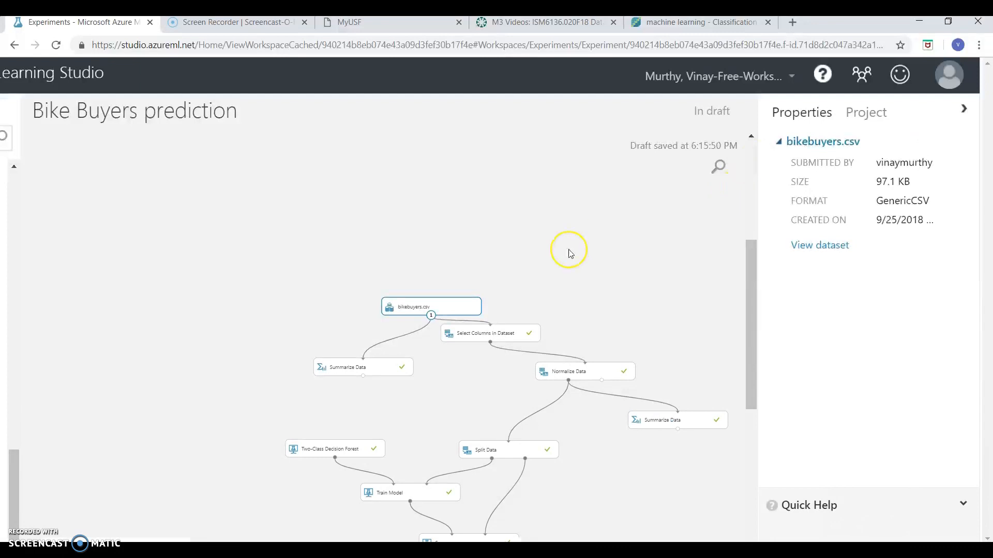
Visualize the results dataset of the Summarize Data module fed directly by bikebuyers.csv and examine its per-column statistics
{"action": "scroll", "coordinate": [569, 251], "scroll_direction": "down", "scroll_amount": 2}
{"action": "left_click", "coordinate": [417, 314]}
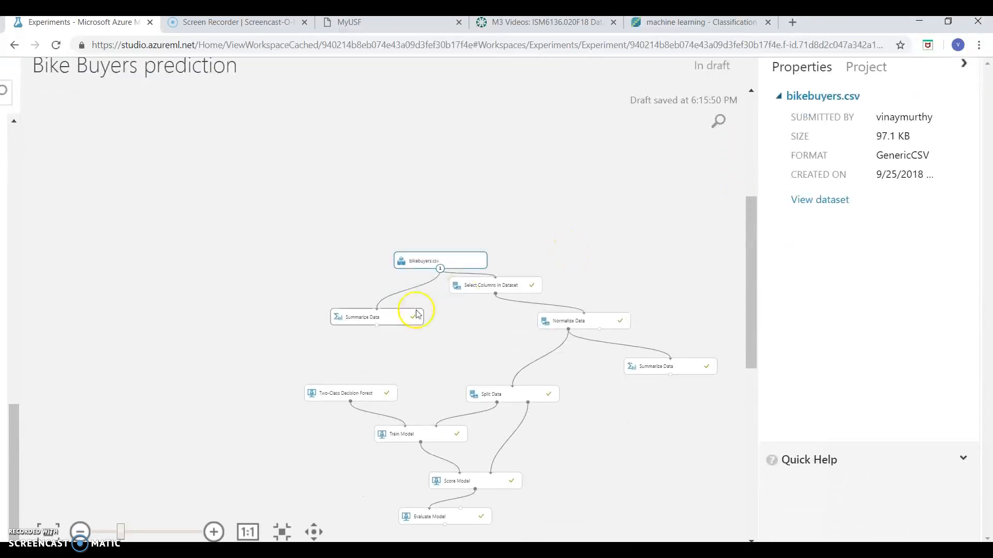
{"action": "right_click", "coordinate": [383, 316]}
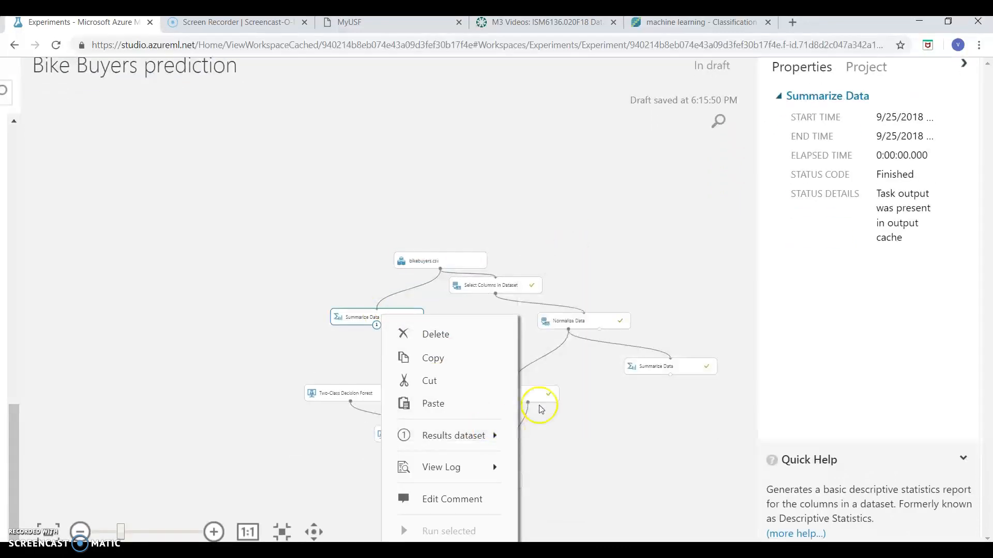
{"action": "mouse_move", "coordinate": [476, 435]}
{"action": "left_click", "coordinate": [571, 372]}
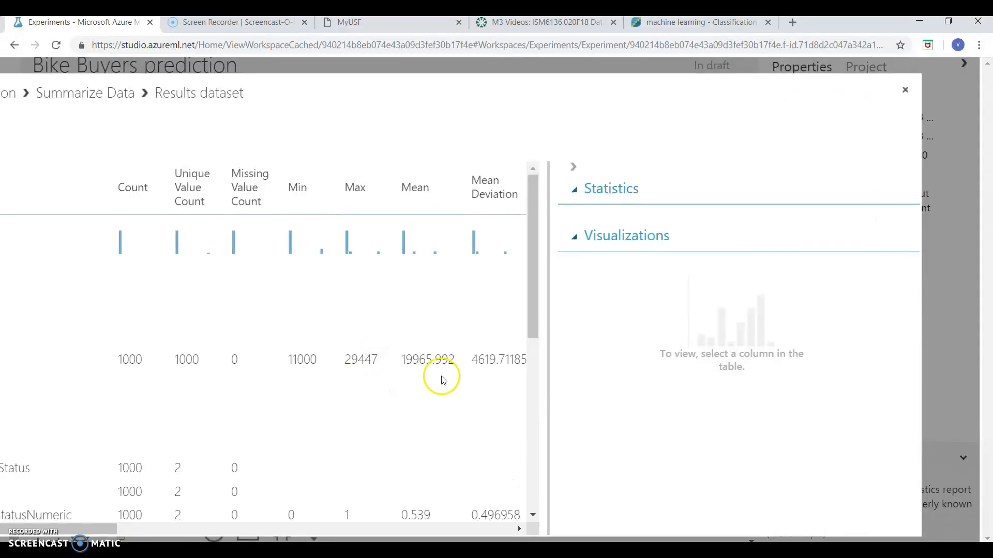
{"action": "scroll", "coordinate": [240, 384], "scroll_direction": "left", "scroll_amount": 4}
{"action": "scroll", "coordinate": [240, 385], "scroll_direction": "right", "scroll_amount": 2}
{"action": "scroll", "coordinate": [240, 388], "scroll_direction": "down", "scroll_amount": 3}
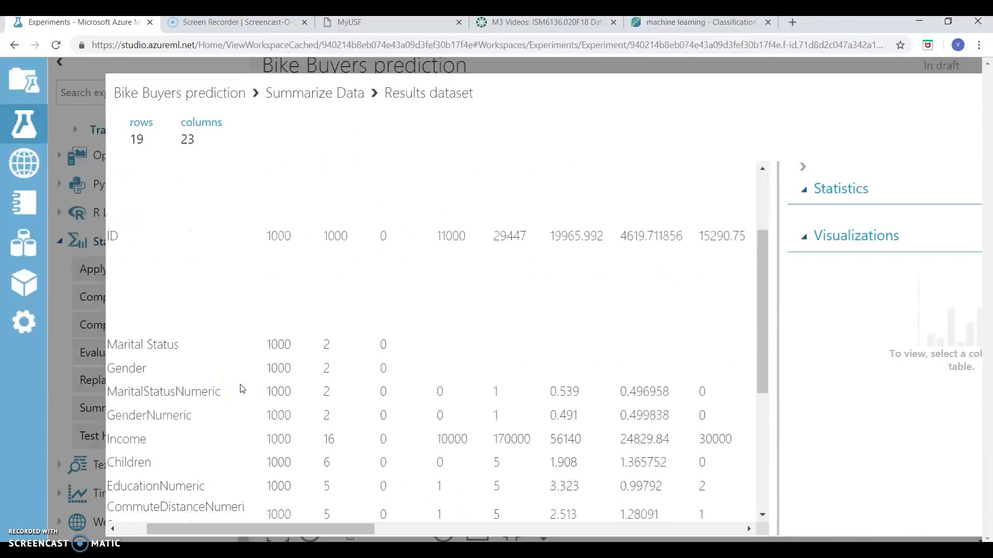
Examine the Summarize Data statistics for the ID feature, from mean and quartiles through mode, range, variance, skewness and kurtosis
{"action": "scroll", "coordinate": [240, 388], "scroll_direction": "left", "scroll_amount": 1}
{"action": "scroll", "coordinate": [471, 370], "scroll_direction": "right", "scroll_amount": 5}
{"action": "scroll", "coordinate": [471, 369], "scroll_direction": "up", "scroll_amount": 5}
{"action": "scroll", "coordinate": [482, 369], "scroll_direction": "right", "scroll_amount": 1}
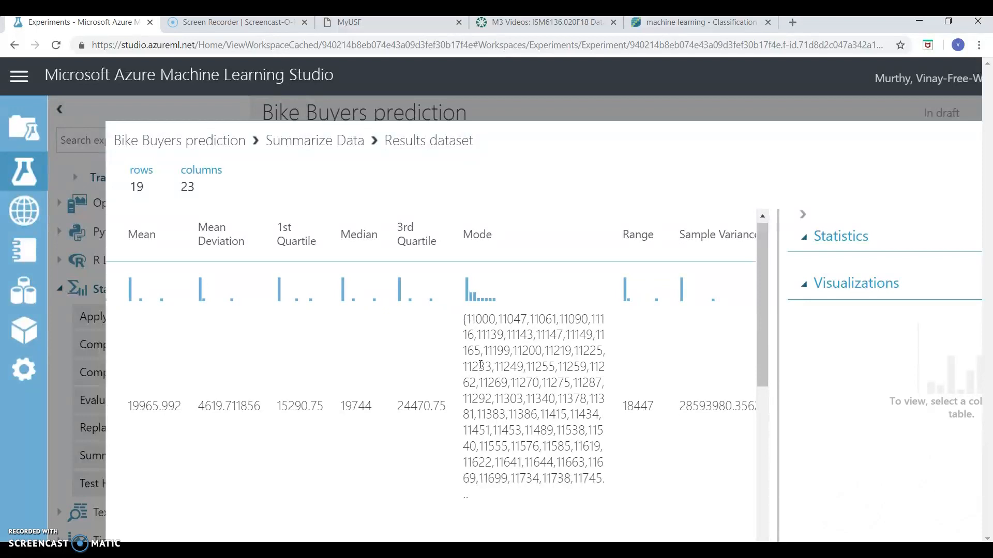
{"action": "scroll", "coordinate": [644, 386], "scroll_direction": "right", "scroll_amount": 7}
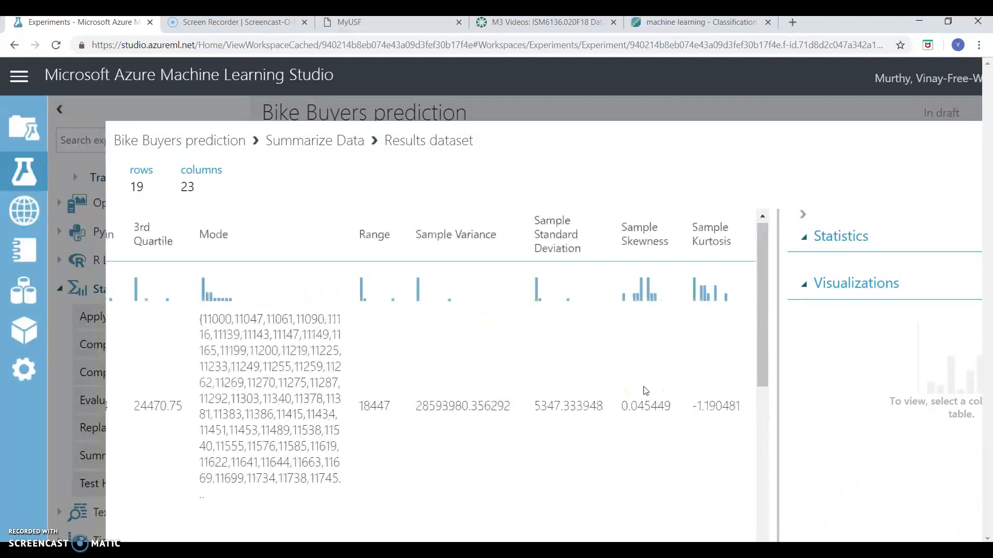
{"action": "scroll", "coordinate": [646, 392], "scroll_direction": "right", "scroll_amount": 1}
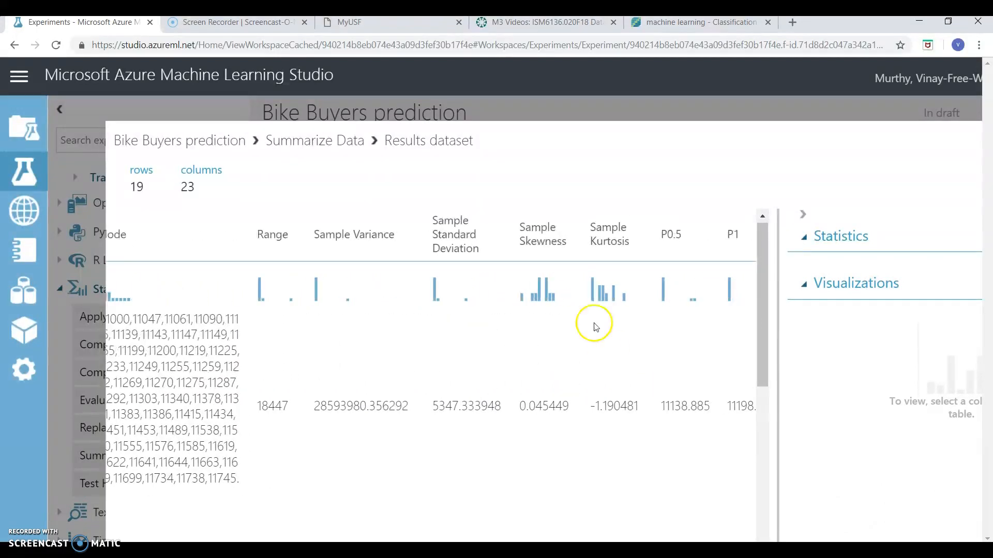
{"action": "scroll", "coordinate": [296, 459], "scroll_direction": "left", "scroll_amount": 3}
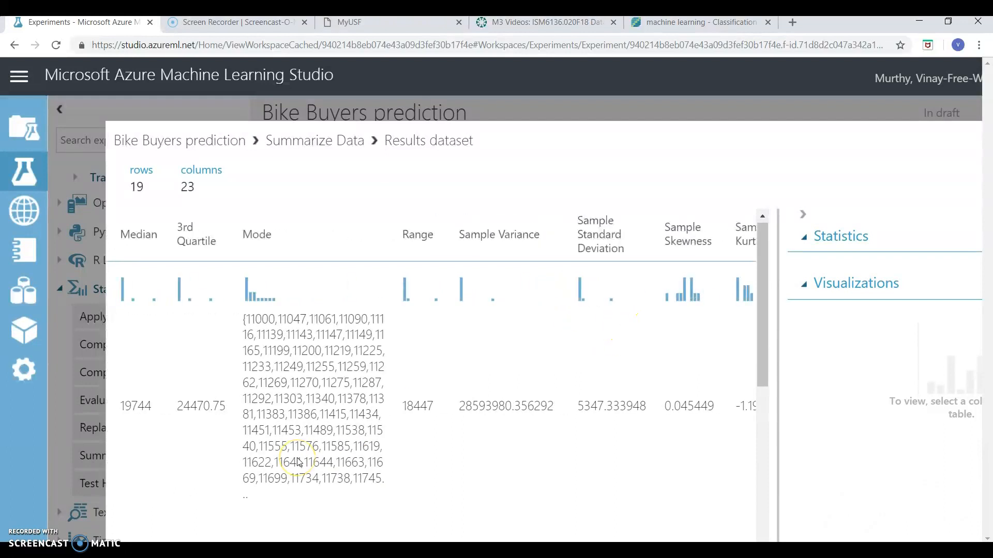
Review the Income row's summary statistics from count to the percentile columns, and close the results dataset
{"action": "scroll", "coordinate": [298, 460], "scroll_direction": "down", "scroll_amount": 5}
{"action": "scroll", "coordinate": [299, 462], "scroll_direction": "left", "scroll_amount": 2}
{"action": "scroll", "coordinate": [299, 462], "scroll_direction": "left", "scroll_amount": 12}
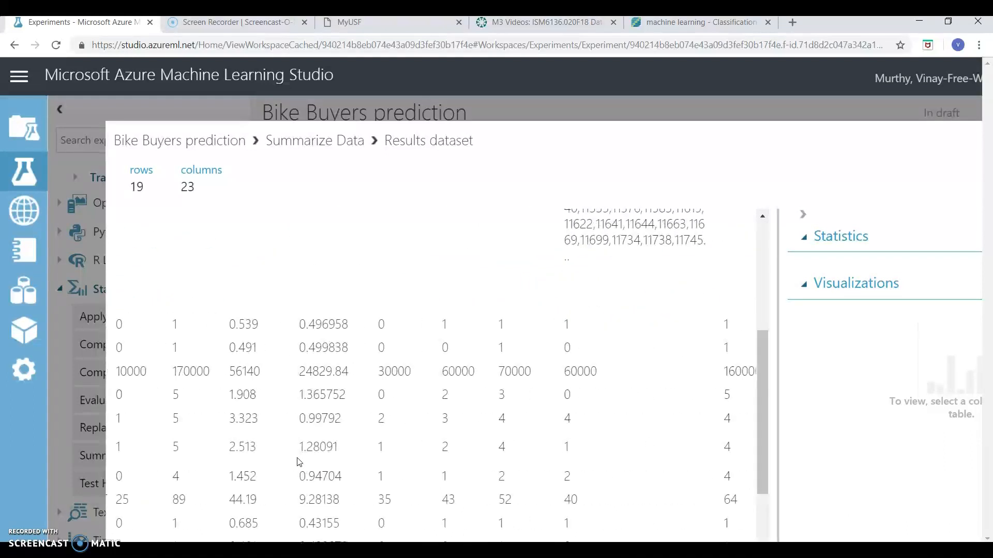
{"action": "scroll", "coordinate": [299, 462], "scroll_direction": "left", "scroll_amount": 1}
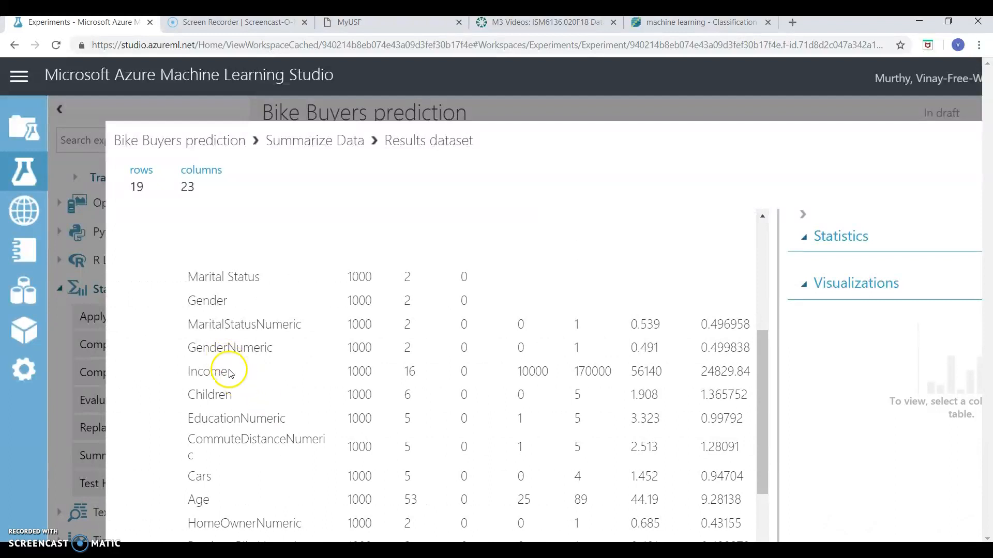
{"action": "scroll", "coordinate": [405, 381], "scroll_direction": "right", "scroll_amount": 20}
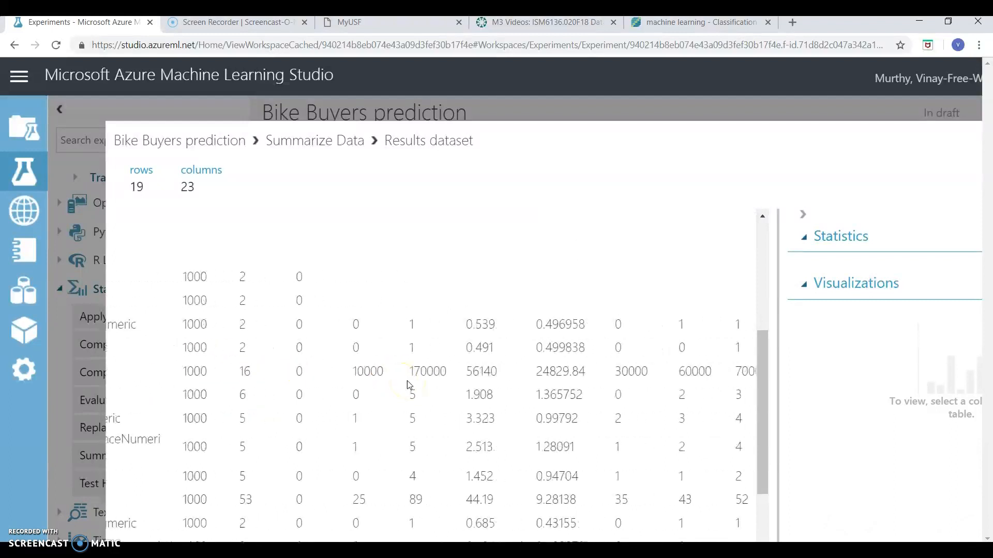
{"action": "scroll", "coordinate": [410, 385], "scroll_direction": "right", "scroll_amount": 10}
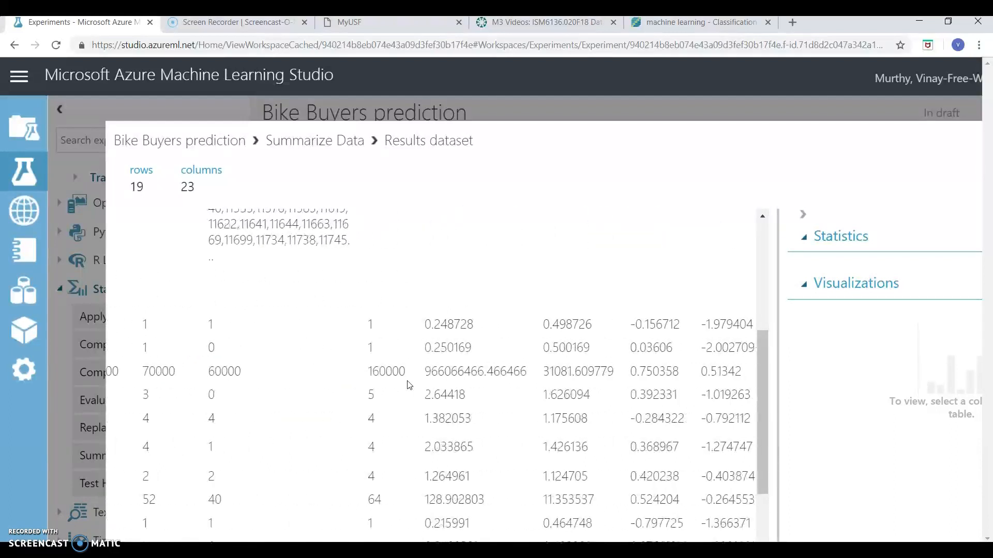
{"action": "scroll", "coordinate": [483, 418], "scroll_direction": "right", "scroll_amount": 3}
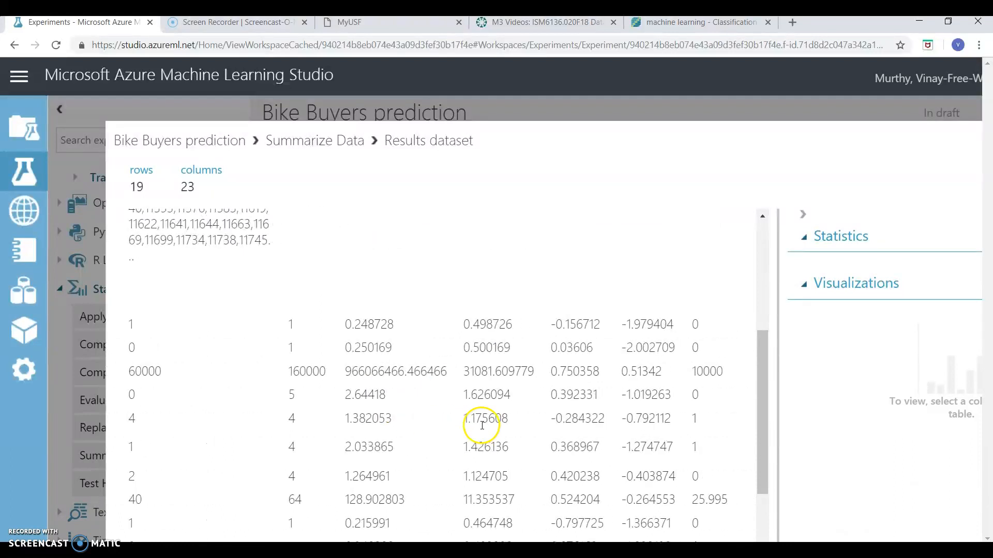
{"action": "scroll", "coordinate": [534, 446], "scroll_direction": "right", "scroll_amount": 3}
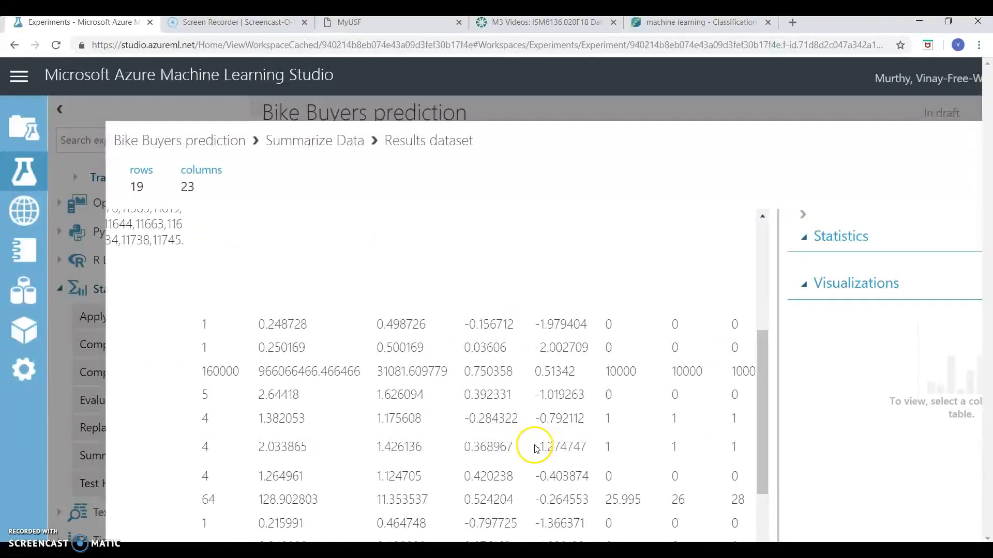
{"action": "scroll", "coordinate": [734, 258], "scroll_direction": "right", "scroll_amount": 2}
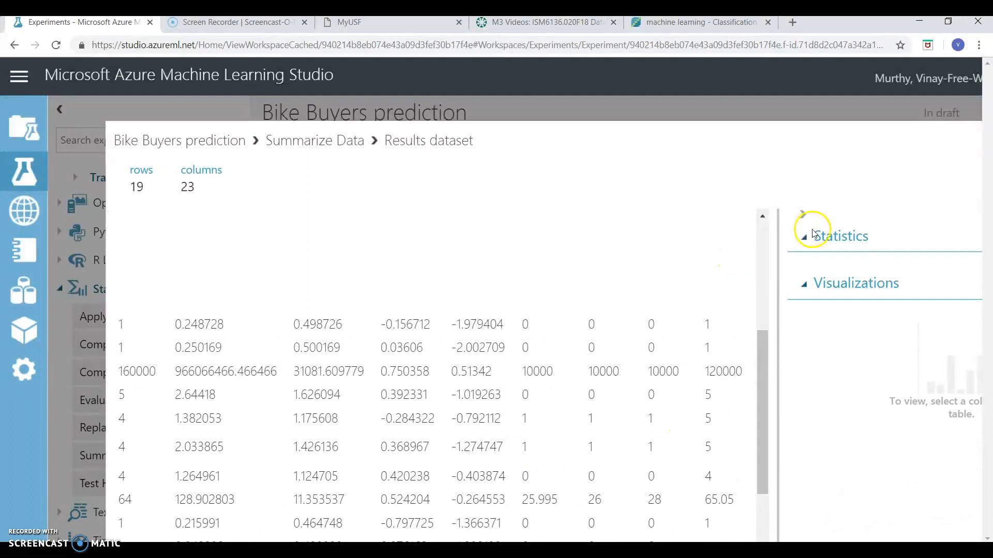
{"action": "scroll", "coordinate": [815, 187], "scroll_direction": "right", "scroll_amount": 3}
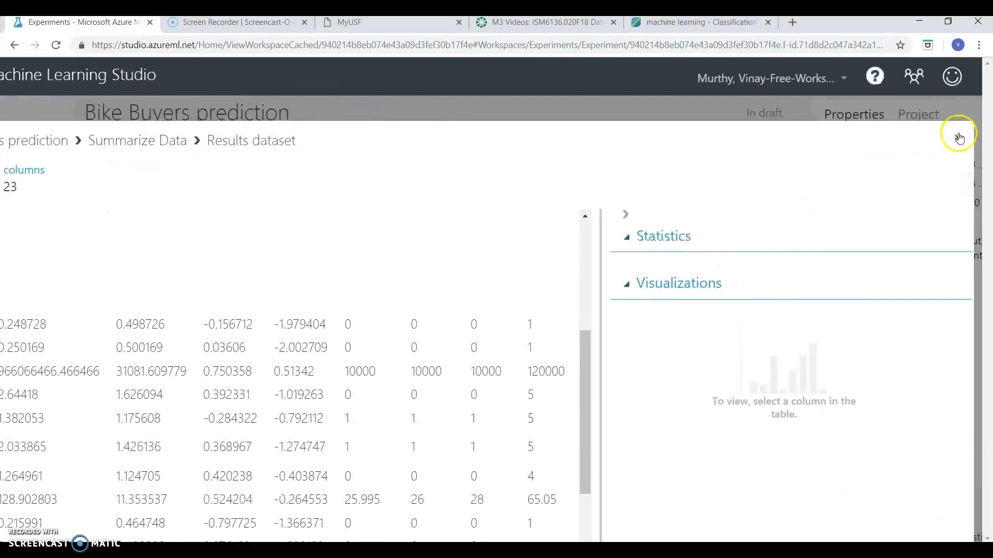
{"action": "left_click", "coordinate": [957, 137]}
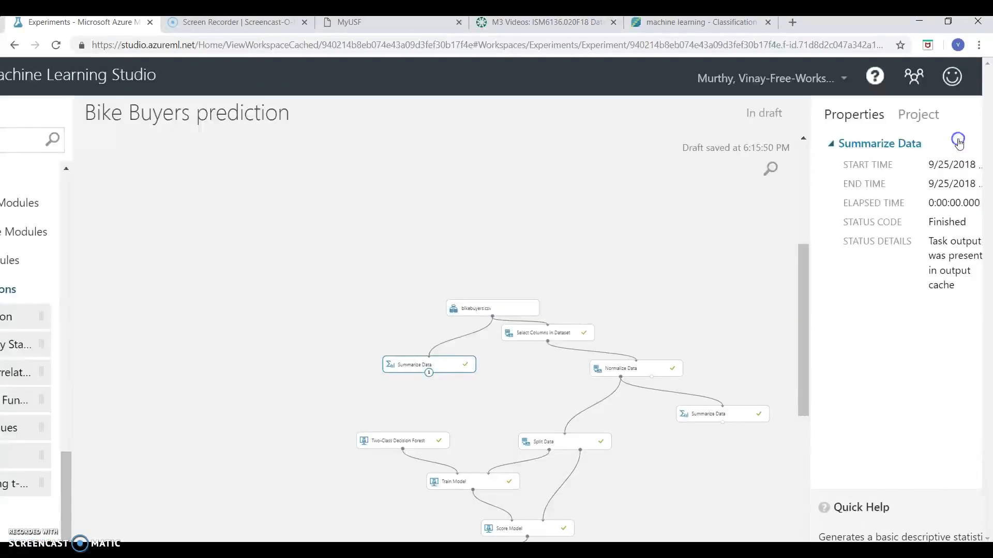
Check the Normalize Data module's transformation method and columns, and visualize the results dataset of the Summarize Data module it feeds
{"action": "left_click", "coordinate": [661, 369]}
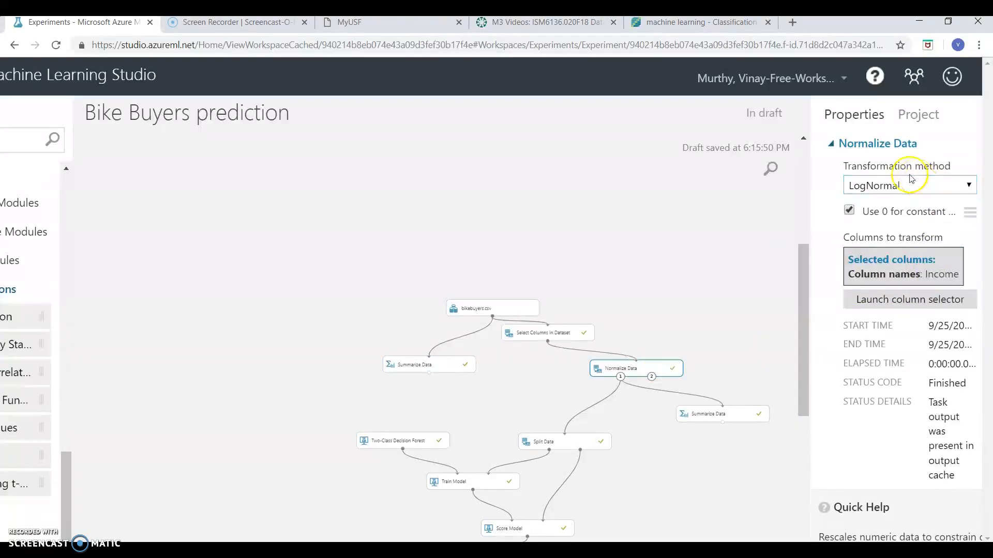
{"action": "scroll", "coordinate": [667, 329], "scroll_direction": "down", "scroll_amount": 3}
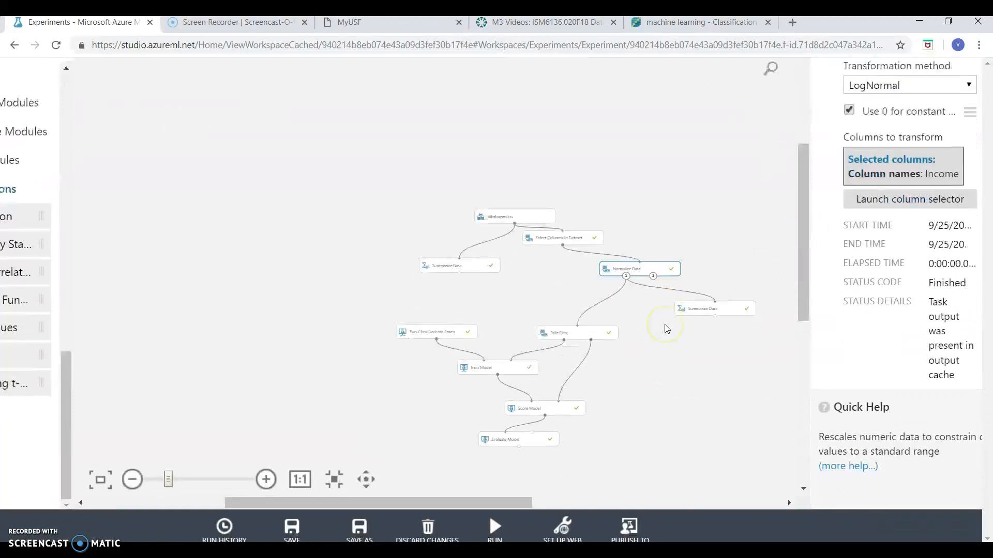
{"action": "left_click", "coordinate": [693, 306]}
{"action": "right_click", "coordinate": [693, 306]}
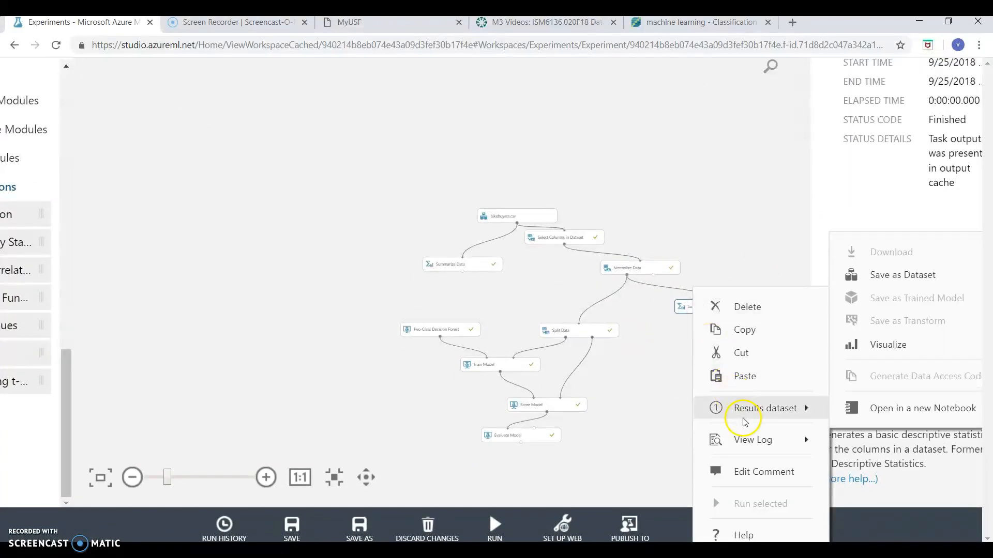
{"action": "mouse_move", "coordinate": [807, 408]}
{"action": "left_click", "coordinate": [863, 357]}
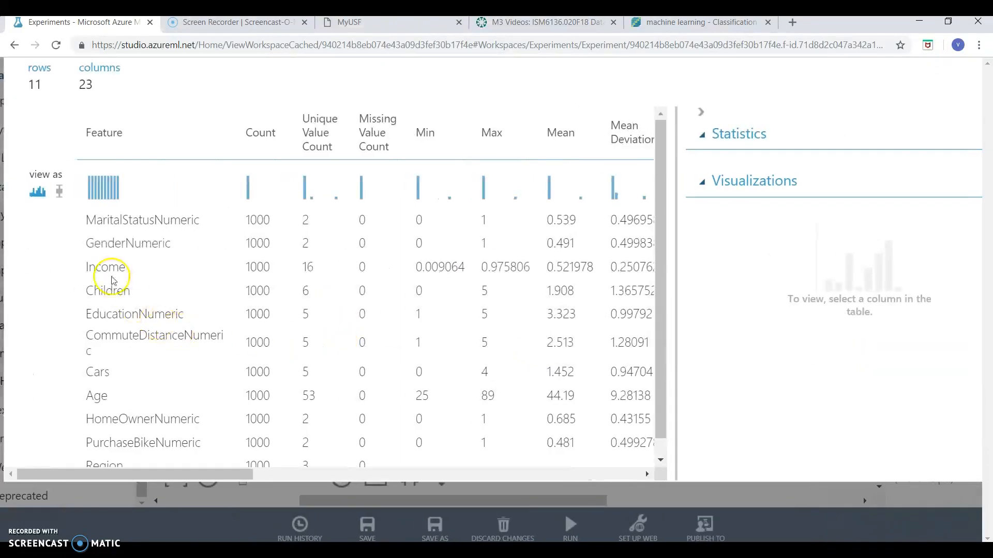
Examine the normalized Income row's statistics, including minimum, maximum, standard deviation, skewness and kurtosis, and close the results dataset
{"action": "scroll", "coordinate": [375, 293], "scroll_direction": "right", "scroll_amount": 5}
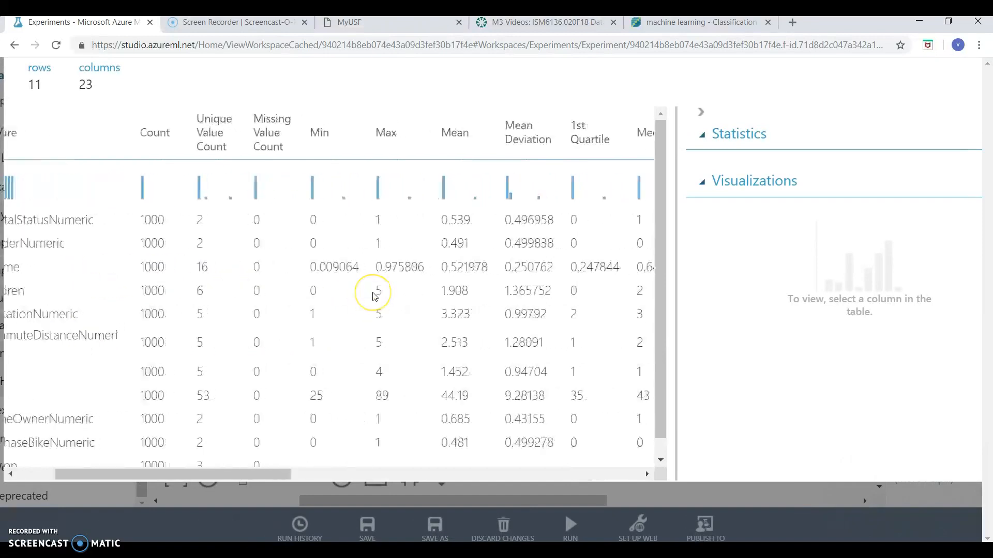
{"action": "scroll", "coordinate": [321, 305], "scroll_direction": "right", "scroll_amount": 4}
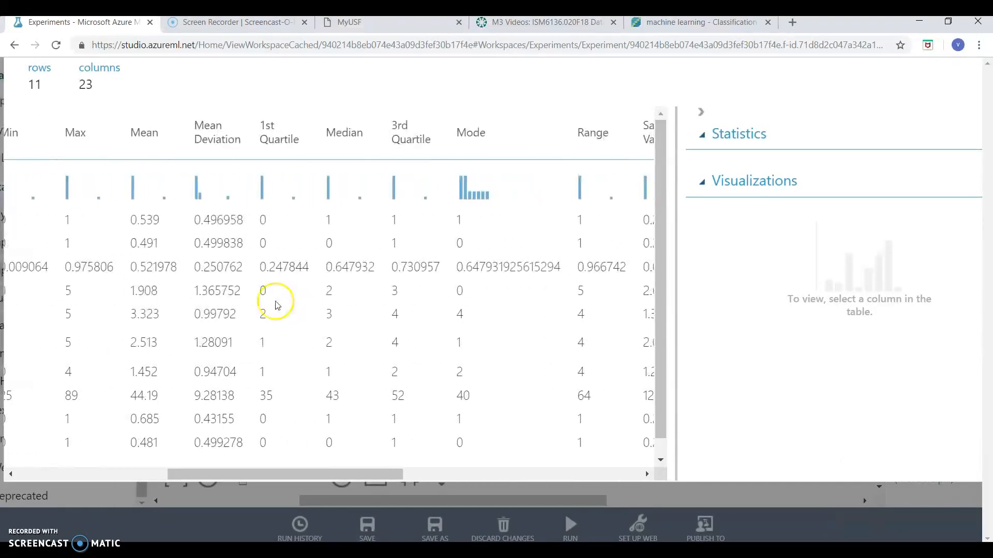
{"action": "scroll", "coordinate": [205, 281], "scroll_direction": "right", "scroll_amount": 10}
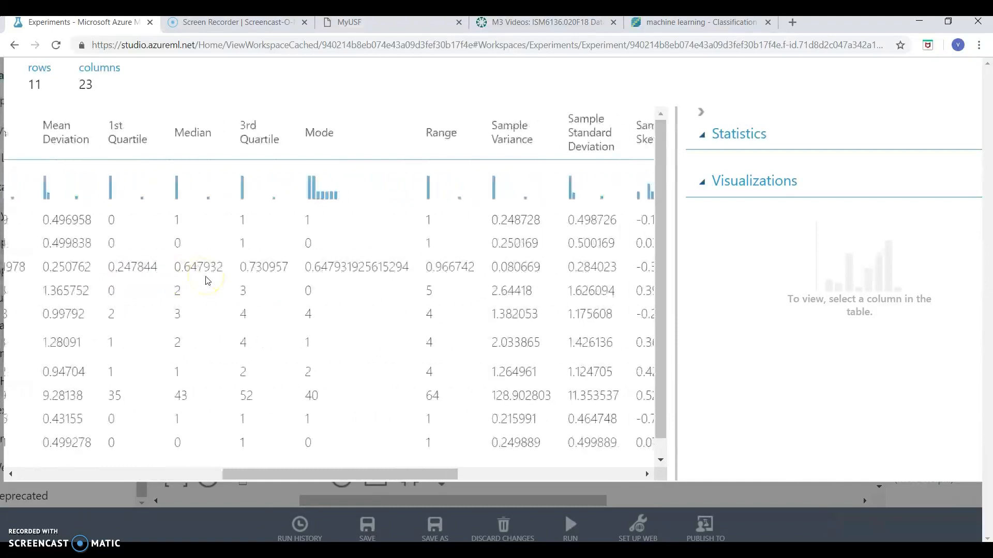
{"action": "scroll", "coordinate": [205, 280], "scroll_direction": "right", "scroll_amount": 3}
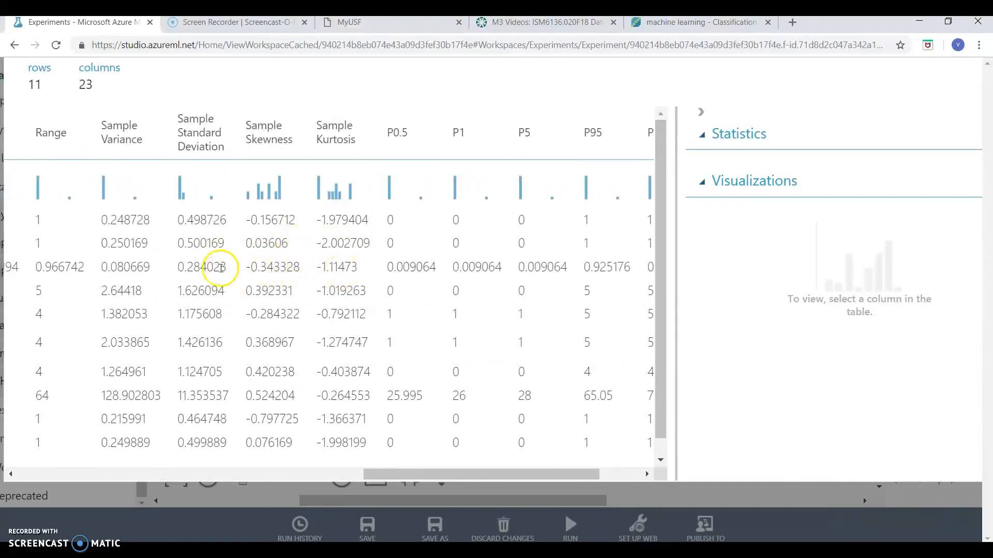
{"action": "scroll", "coordinate": [231, 290], "scroll_direction": "left", "scroll_amount": 3}
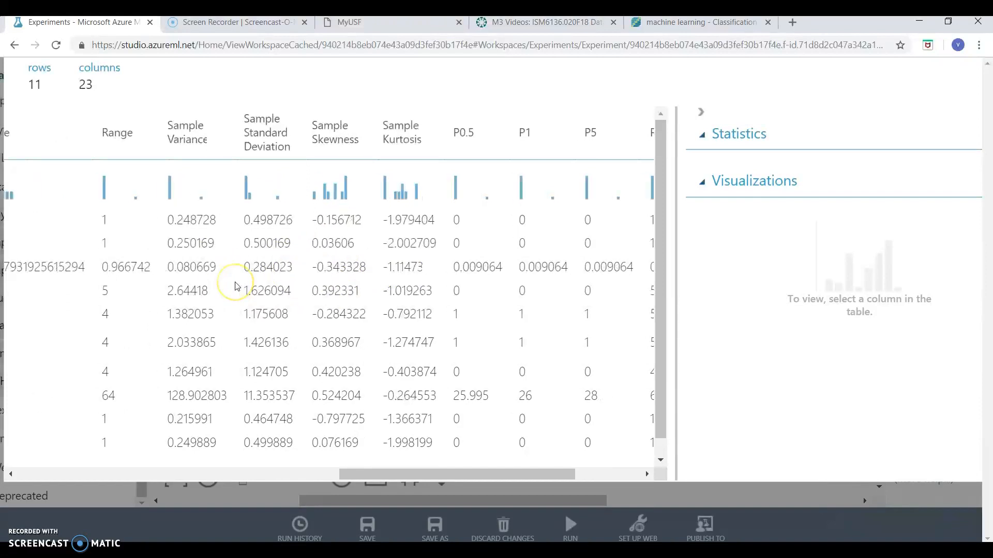
{"action": "scroll", "coordinate": [78, 283], "scroll_direction": "left", "scroll_amount": 6}
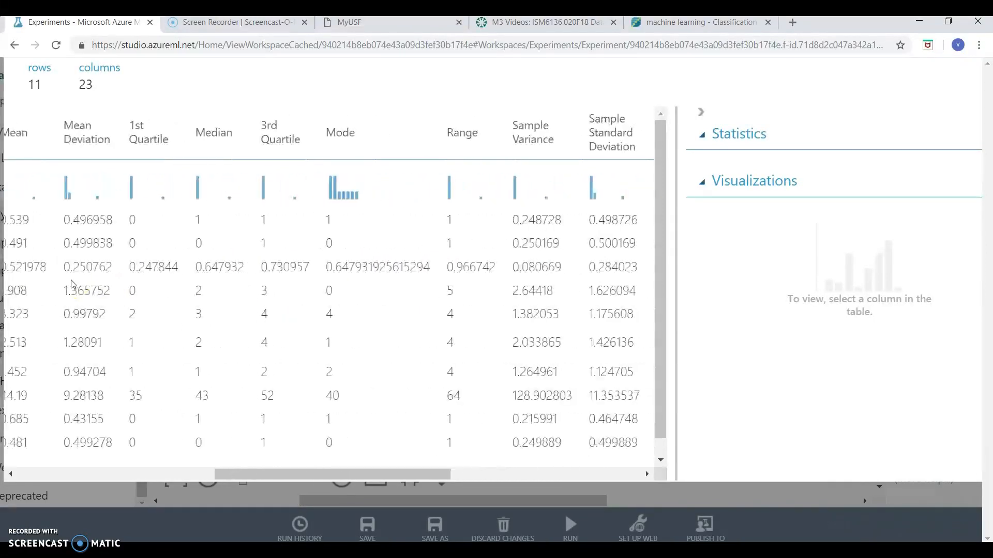
{"action": "scroll", "coordinate": [72, 285], "scroll_direction": "left", "scroll_amount": 2}
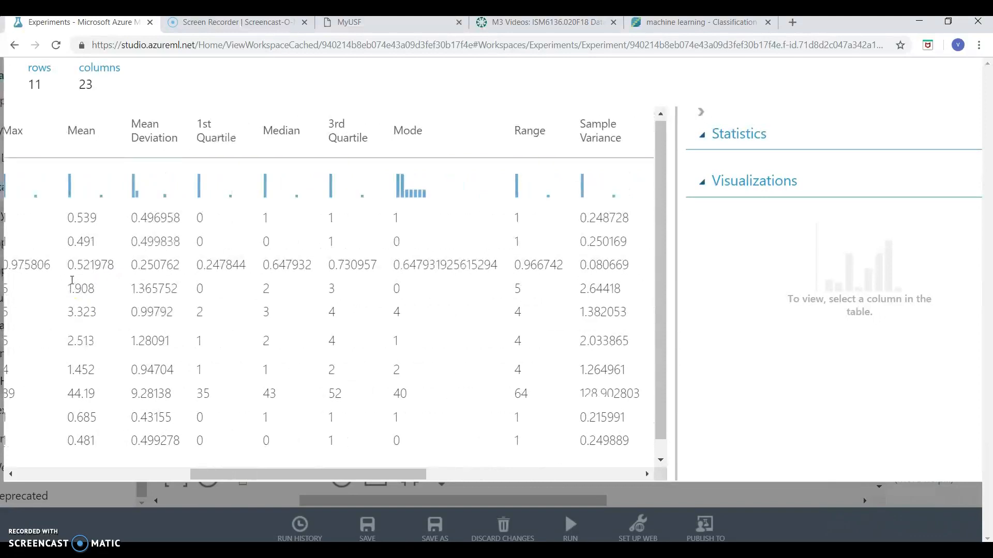
{"action": "scroll", "coordinate": [73, 284], "scroll_direction": "left", "scroll_amount": 3}
{"action": "scroll", "coordinate": [73, 285], "scroll_direction": "left", "scroll_amount": 3}
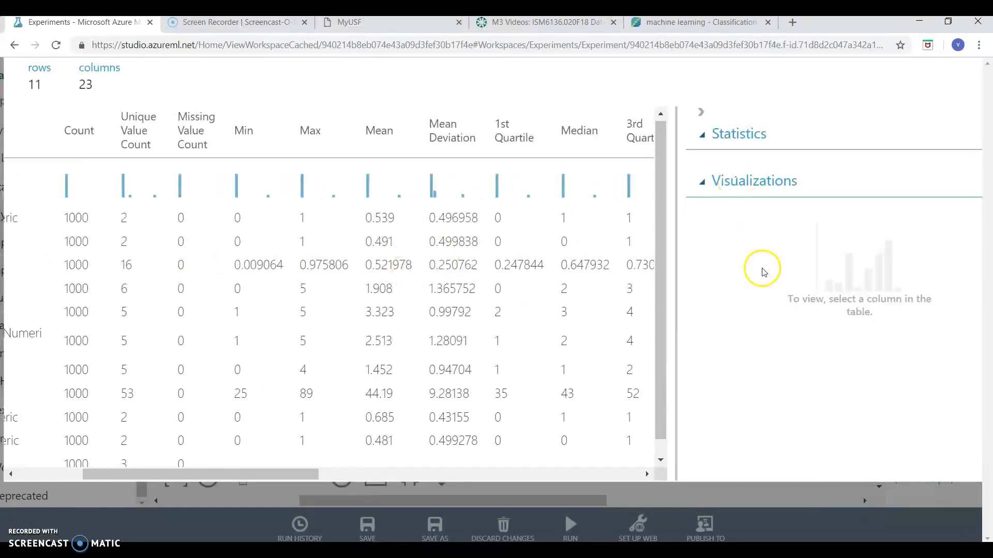
{"action": "scroll", "coordinate": [762, 270], "scroll_direction": "right", "scroll_amount": 3}
{"action": "scroll", "coordinate": [879, 111], "scroll_direction": "up", "scroll_amount": 2}
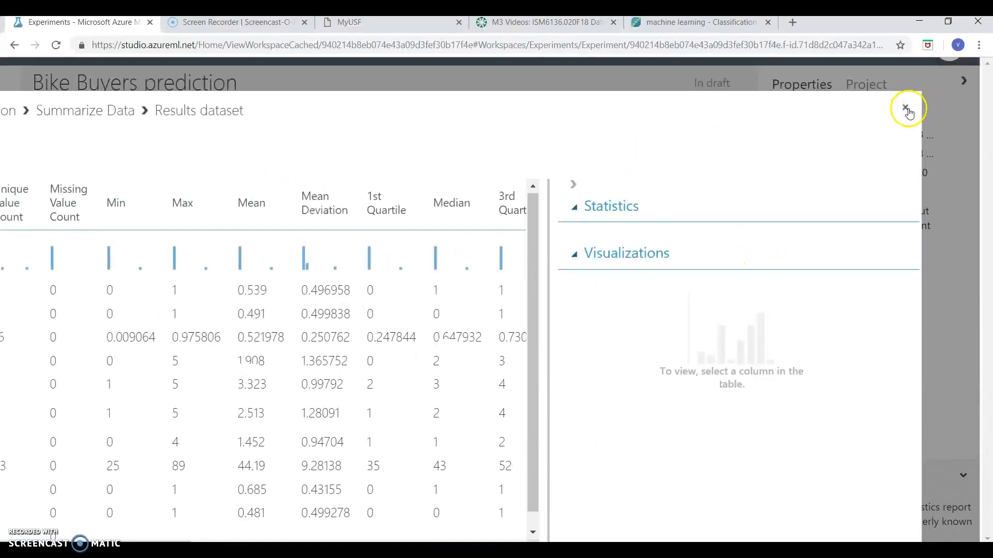
{"action": "left_click", "coordinate": [909, 113]}
Select the Split Data module and review its splitting mode, row fraction, random seed and stratification settings
{"action": "scroll", "coordinate": [631, 239], "scroll_direction": "down", "scroll_amount": 2}
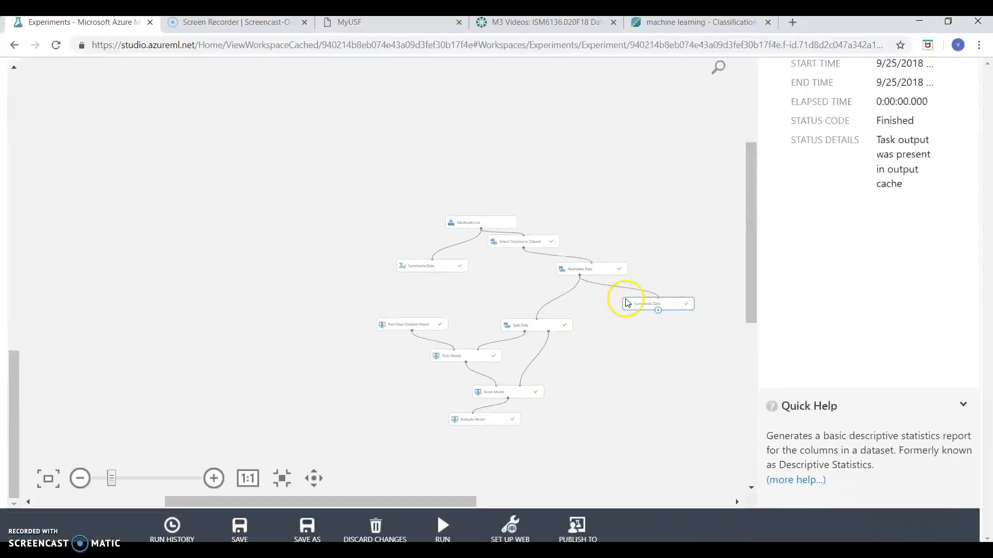
{"action": "scroll", "coordinate": [628, 322], "scroll_direction": "up", "scroll_amount": 3}
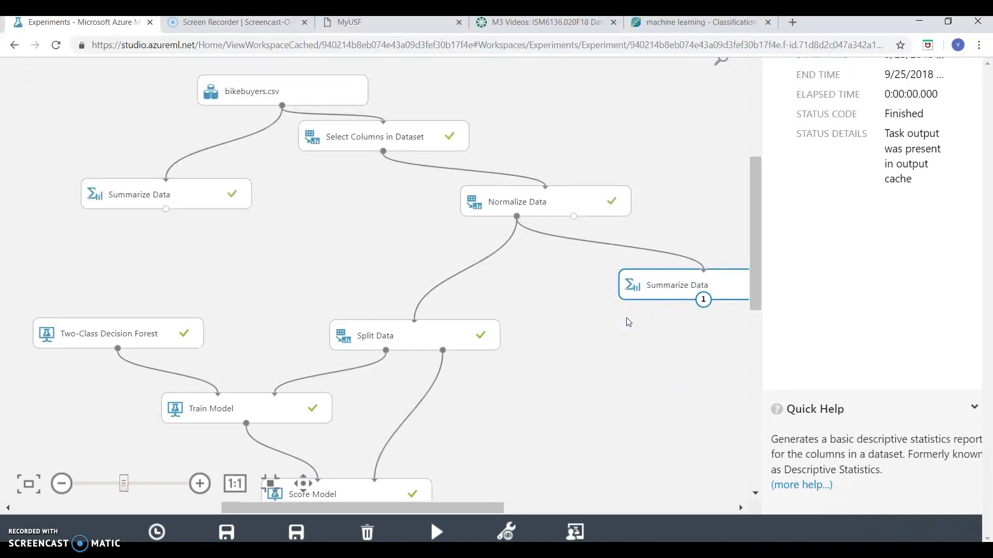
{"action": "scroll", "coordinate": [628, 321], "scroll_direction": "down", "scroll_amount": 3}
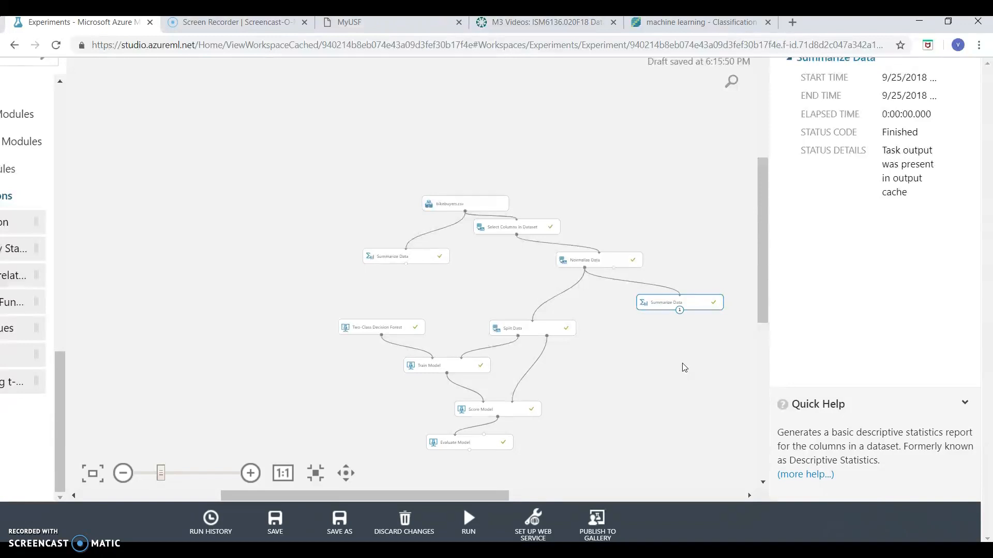
{"action": "left_click", "coordinate": [648, 372]}
{"action": "left_click", "coordinate": [542, 334]}
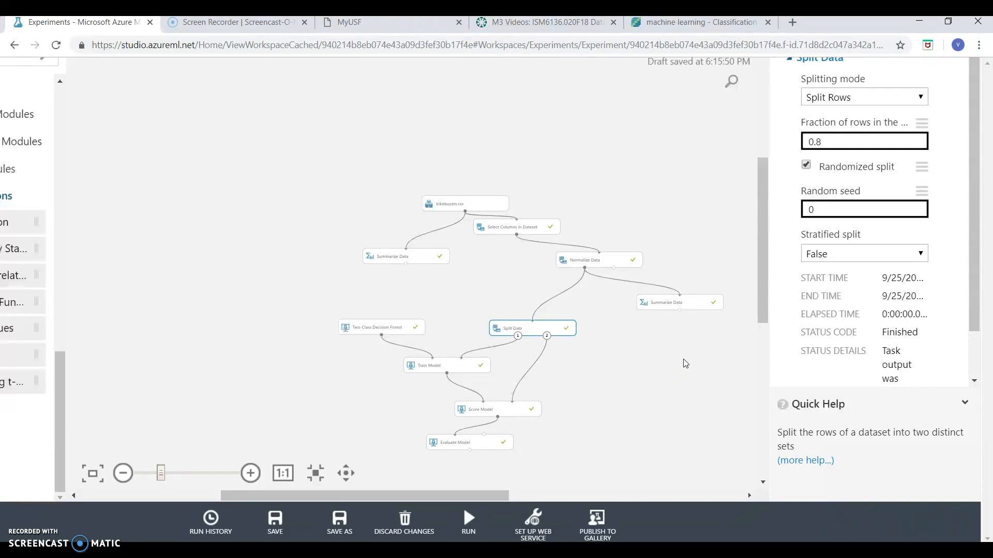
Select the Two-Class Decision Forest module and review its resampling method, trainer mode and decision tree parameters
{"action": "left_click", "coordinate": [390, 327]}
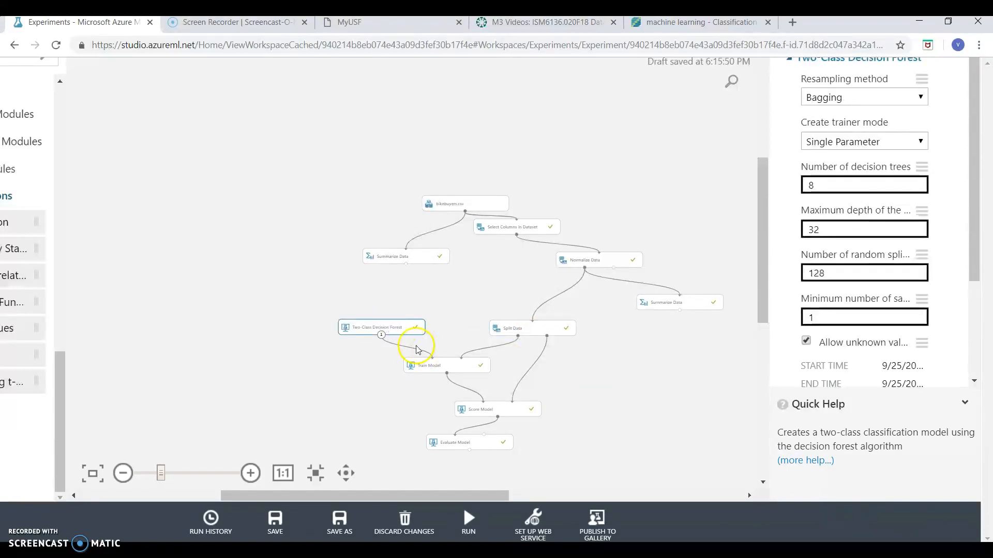
{"action": "scroll", "coordinate": [413, 349], "scroll_direction": "up", "scroll_amount": 3}
{"action": "scroll", "coordinate": [413, 350], "scroll_direction": "down", "scroll_amount": 3}
{"action": "scroll", "coordinate": [414, 350], "scroll_direction": "up", "scroll_amount": 4}
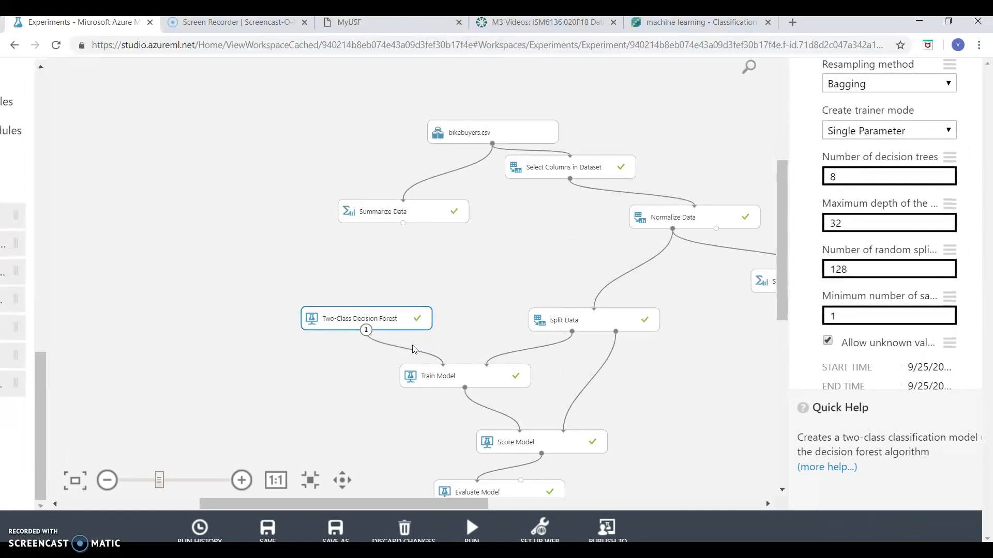
{"action": "scroll", "coordinate": [723, 352], "scroll_direction": "down", "scroll_amount": 1}
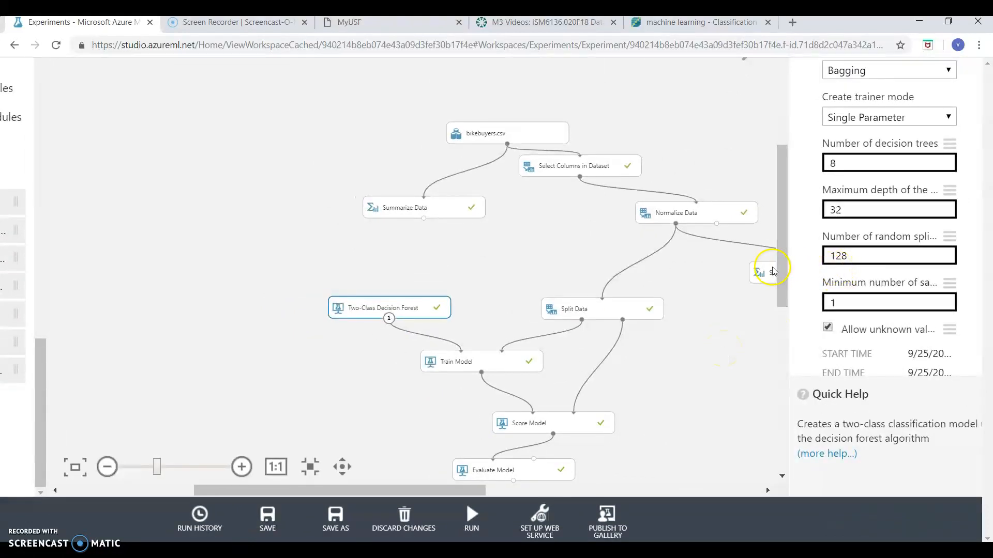
{"action": "scroll", "coordinate": [656, 290], "scroll_direction": "down", "scroll_amount": 3}
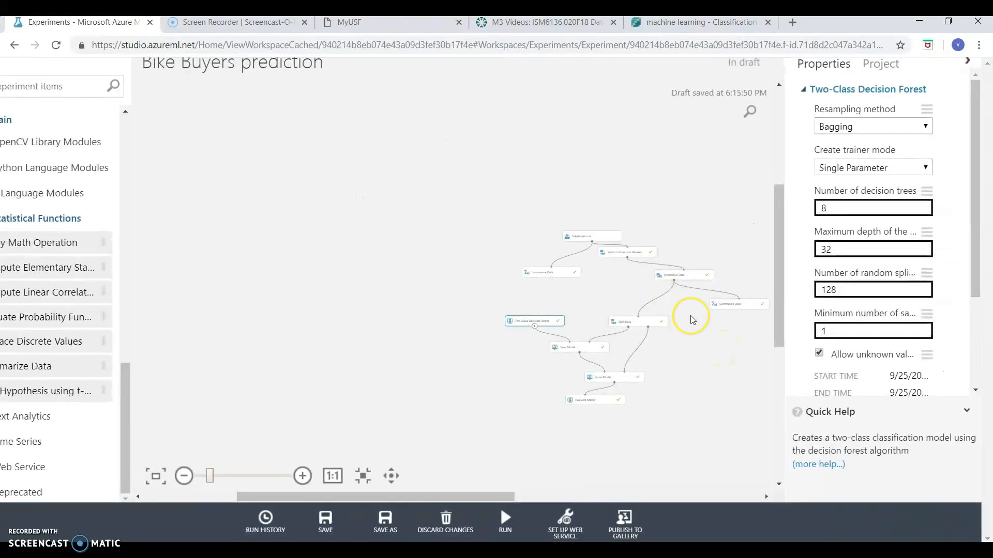
{"action": "scroll", "coordinate": [684, 315], "scroll_direction": "down", "scroll_amount": 1}
{"action": "left_click", "coordinate": [302, 474]}
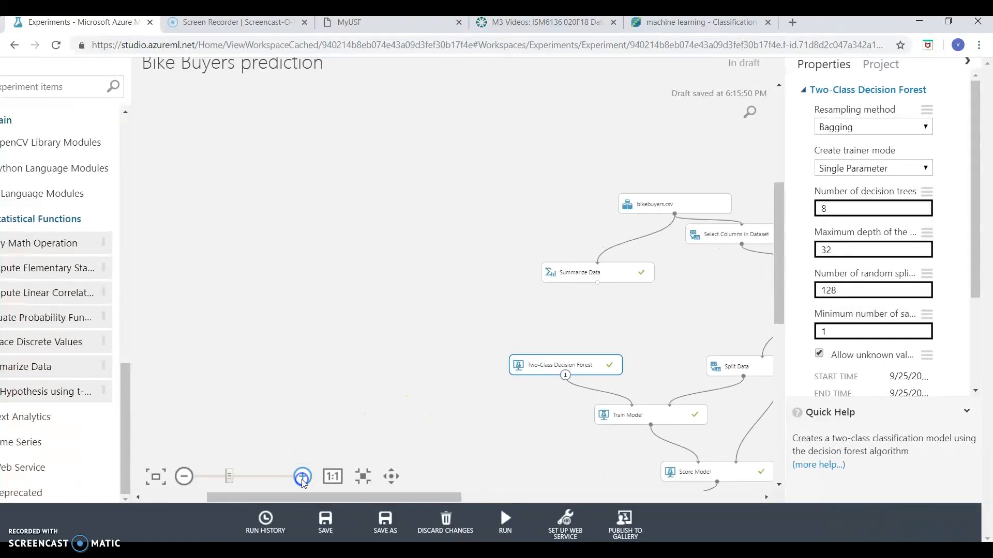
Select the Train Model module, check its label column, and visualize its trained model output
{"action": "left_click_drag", "start_coordinate": [369, 495], "coordinate": [527, 493]}
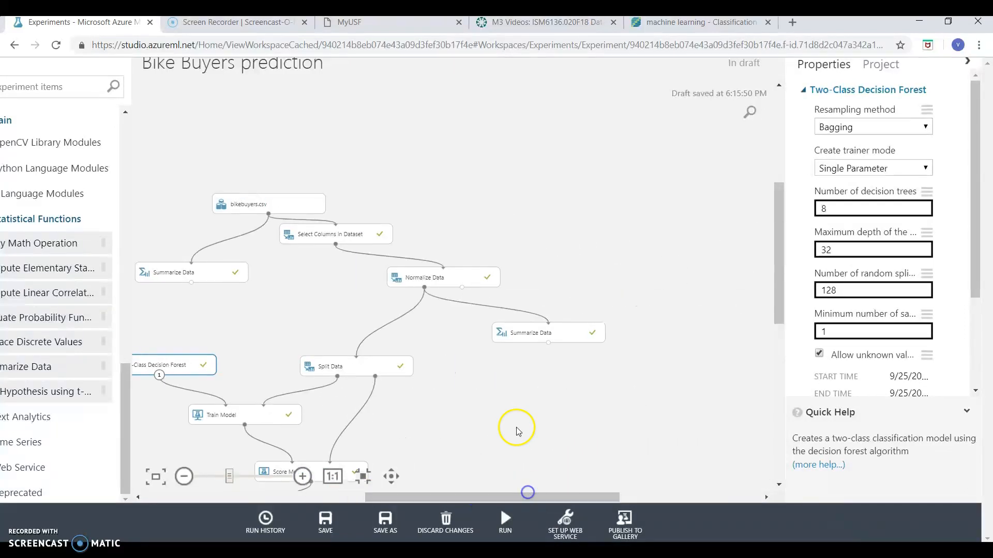
{"action": "scroll", "coordinate": [516, 427], "scroll_direction": "down", "scroll_amount": 3}
{"action": "left_click_drag", "start_coordinate": [774, 266], "coordinate": [777, 328]}
{"action": "left_click", "coordinate": [289, 250]}
{"action": "right_click", "coordinate": [288, 250]}
{"action": "mouse_move", "coordinate": [352, 353]}
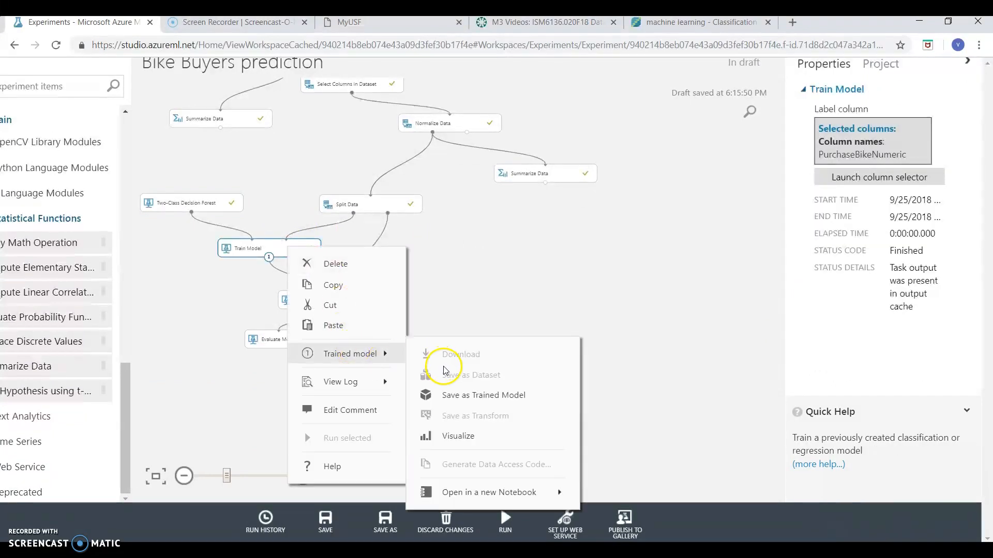
{"action": "left_click", "coordinate": [459, 435]}
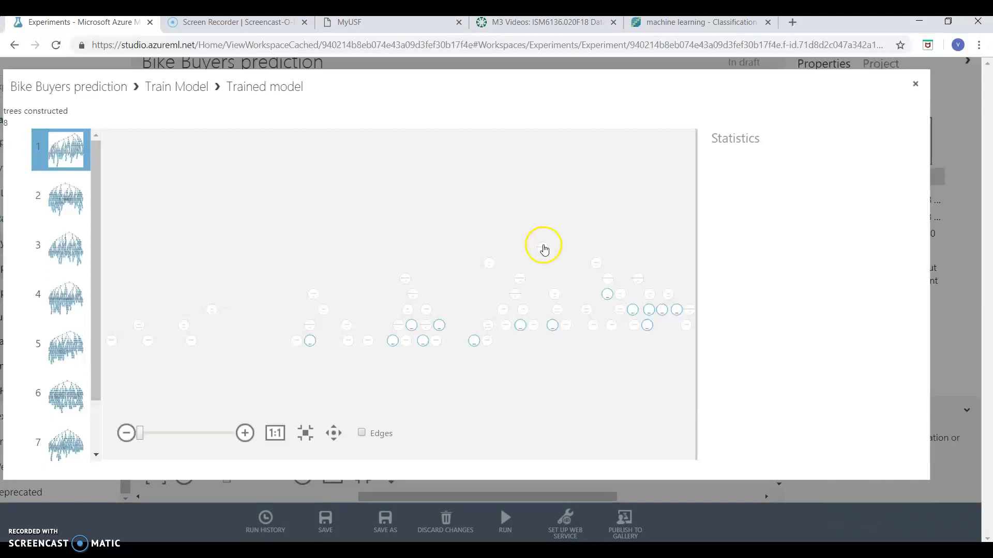
In the first tree, inspect the root node's predicate and trace the path to the lowest leaf beneath its left branch
{"action": "left_click", "coordinate": [543, 247]}
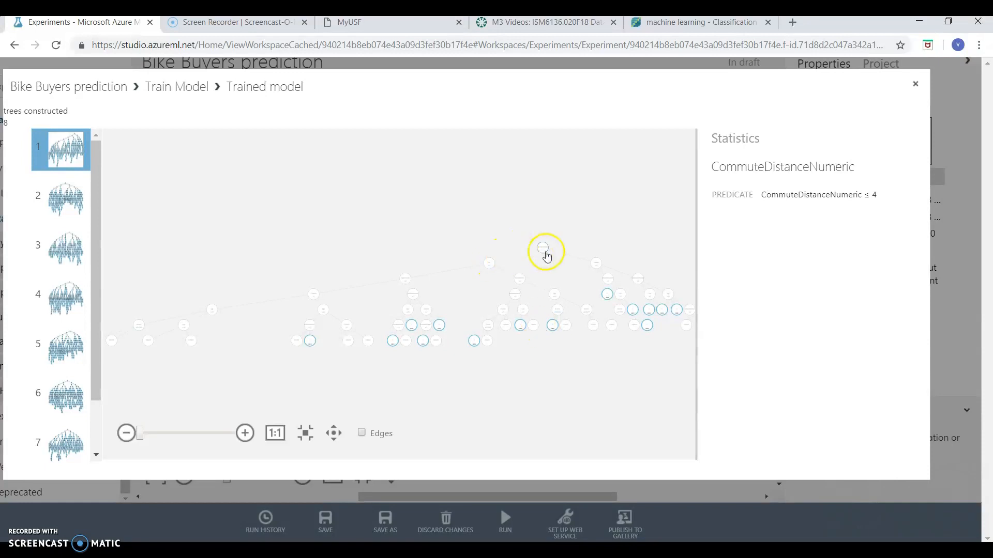
{"action": "left_click", "coordinate": [473, 341]}
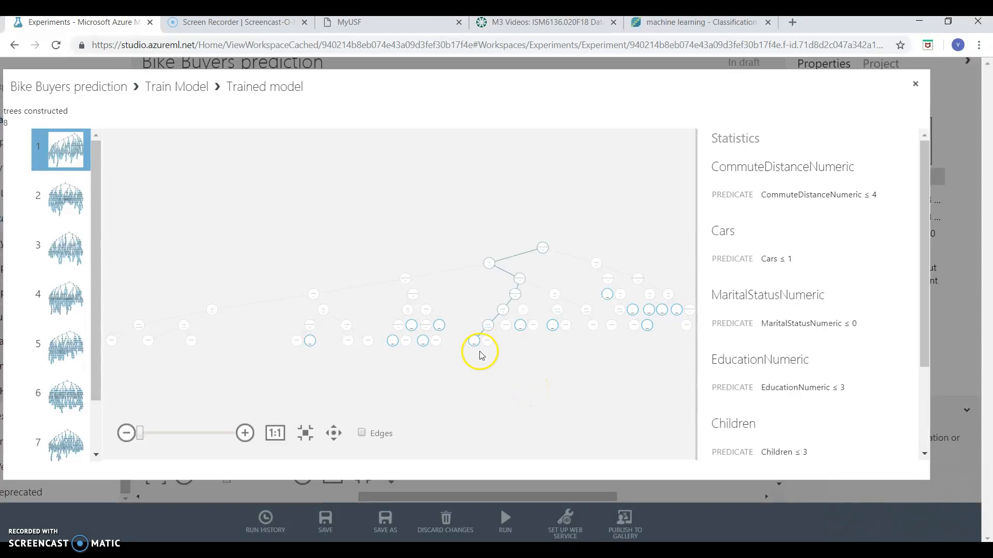
{"action": "scroll", "coordinate": [810, 339], "scroll_direction": "down", "scroll_amount": 2}
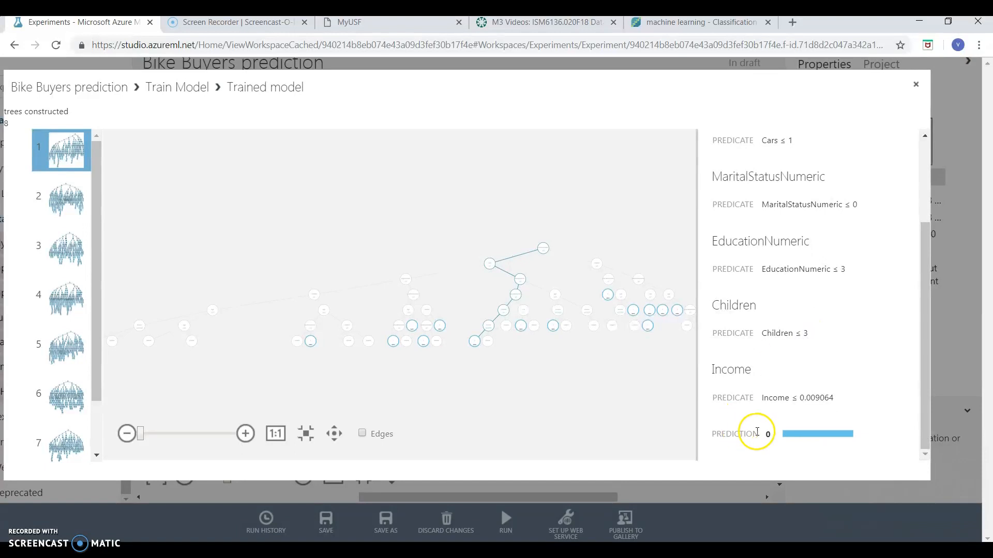
{"action": "scroll", "coordinate": [819, 318], "scroll_direction": "up", "scroll_amount": 2}
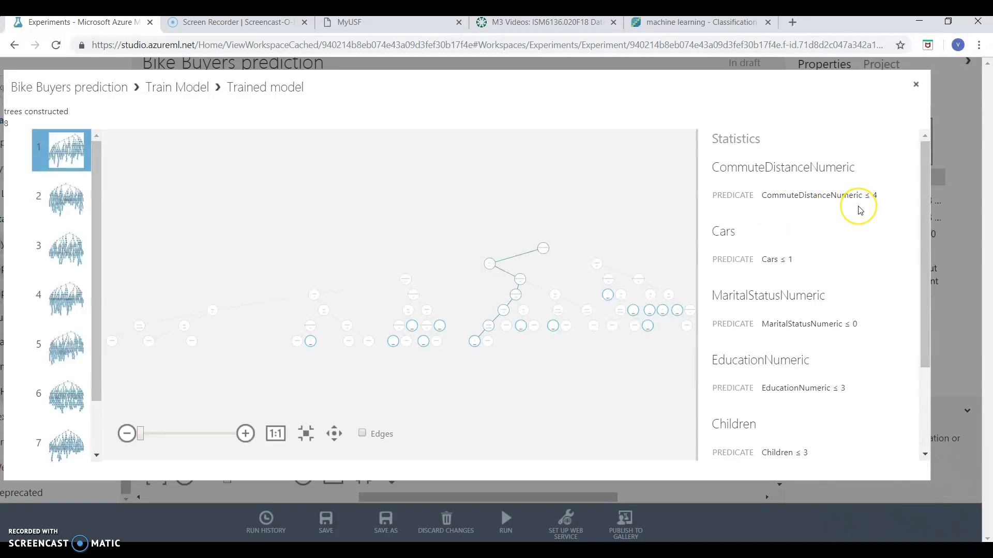
Read the selected leaf's decision path from the commute distance predicate through the Income threshold to the prediction
{"action": "scroll", "coordinate": [872, 210], "scroll_direction": "down", "scroll_amount": 1}
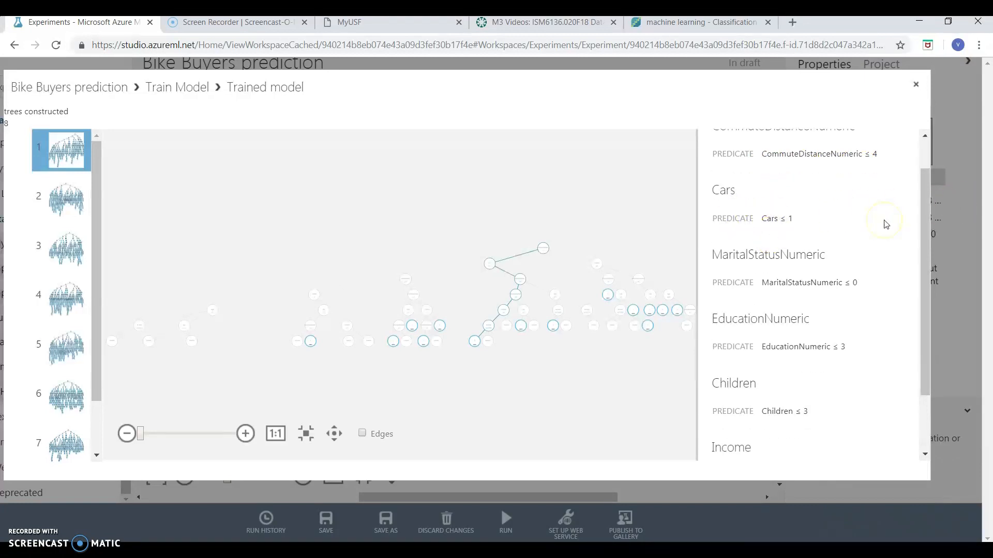
{"action": "scroll", "coordinate": [887, 224], "scroll_direction": "down", "scroll_amount": 1}
{"action": "scroll", "coordinate": [885, 224], "scroll_direction": "down", "scroll_amount": 1}
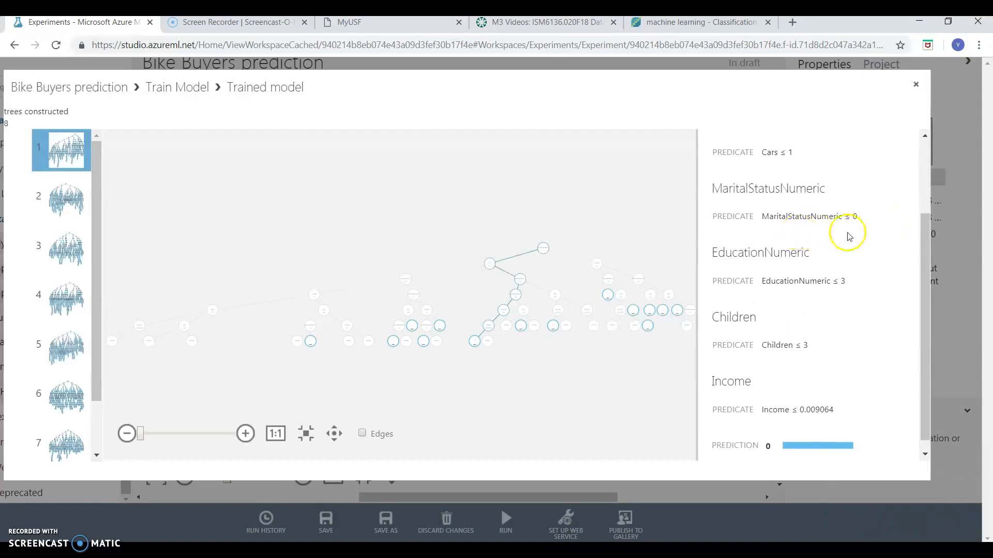
{"action": "scroll", "coordinate": [851, 240], "scroll_direction": "down", "scroll_amount": 1}
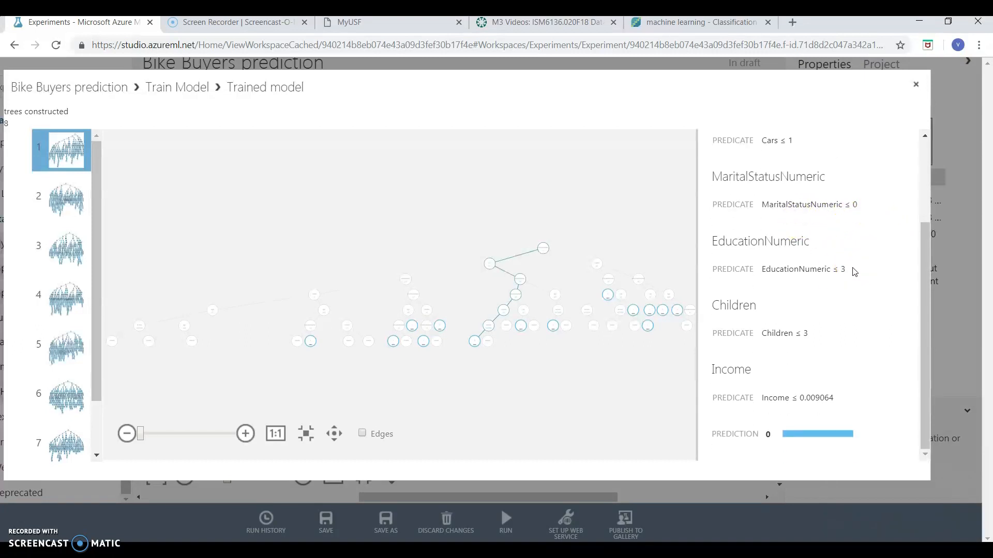
{"action": "scroll", "coordinate": [856, 271], "scroll_direction": "up", "scroll_amount": 1}
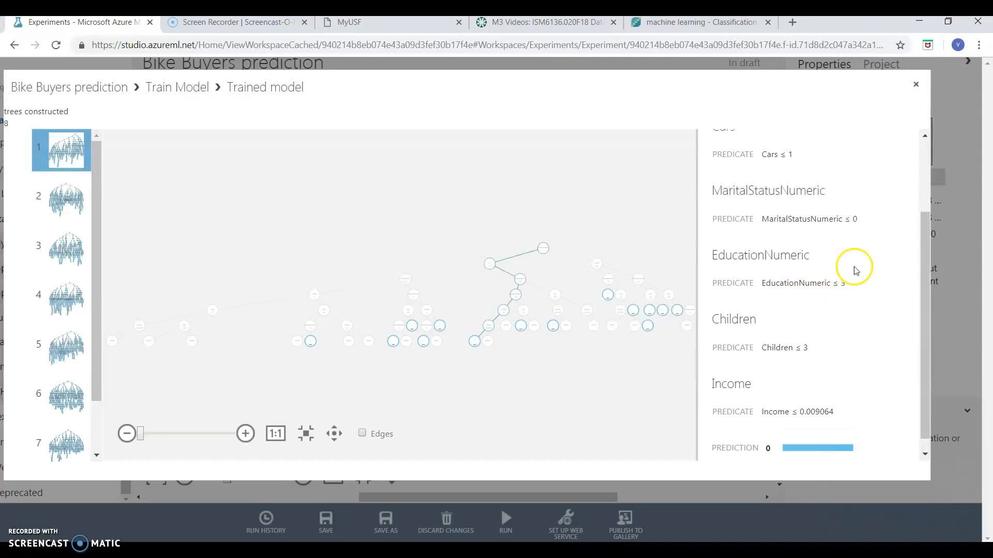
{"action": "scroll", "coordinate": [861, 295], "scroll_direction": "down", "scroll_amount": 1}
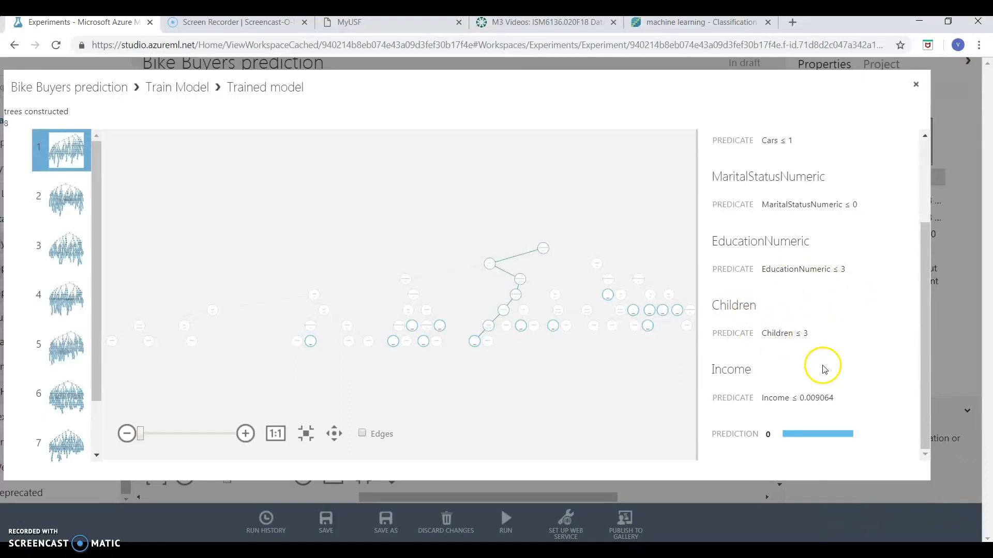
{"action": "triple_click", "coordinate": [817, 398]}
{"action": "left_click", "coordinate": [817, 398]}
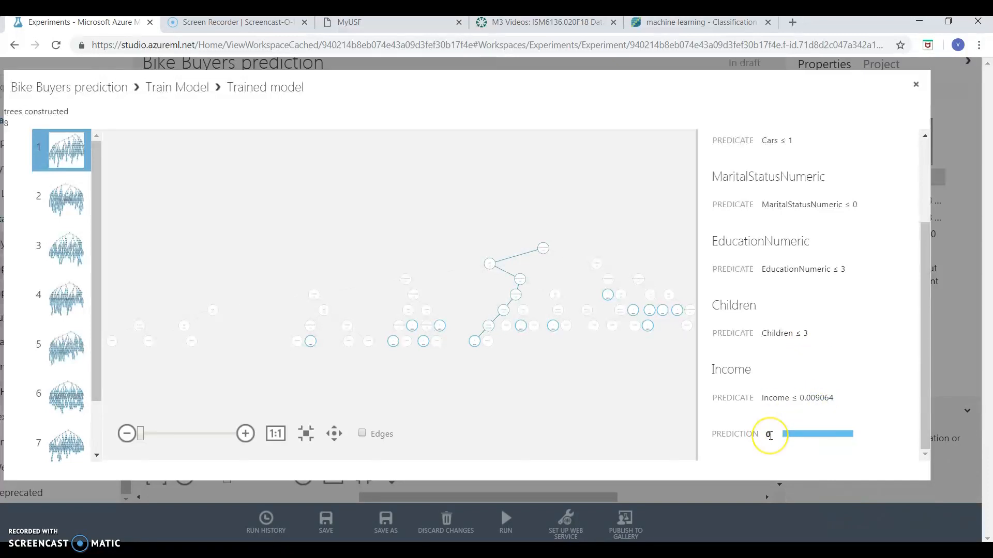
{"action": "left_click", "coordinate": [869, 357]}
Review the same leaf's Cars, marital status, education and children predicates again, and highlight its Income threshold value
{"action": "scroll", "coordinate": [869, 360], "scroll_direction": "up", "scroll_amount": 2}
{"action": "scroll", "coordinate": [870, 360], "scroll_direction": "down", "scroll_amount": 2}
{"action": "scroll", "coordinate": [869, 360], "scroll_direction": "up", "scroll_amount": 2}
{"action": "left_click", "coordinate": [788, 255]}
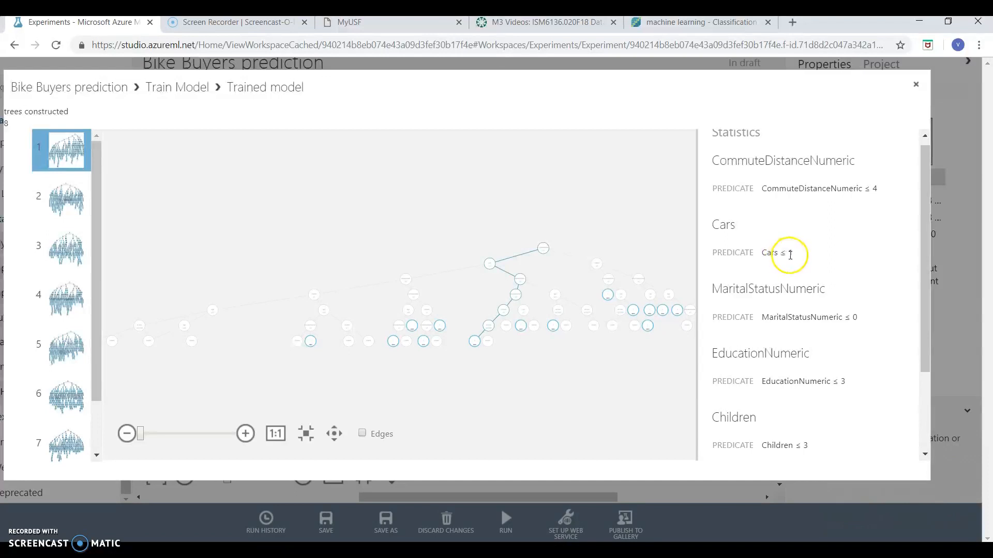
{"action": "scroll", "coordinate": [811, 266], "scroll_direction": "down", "scroll_amount": 2}
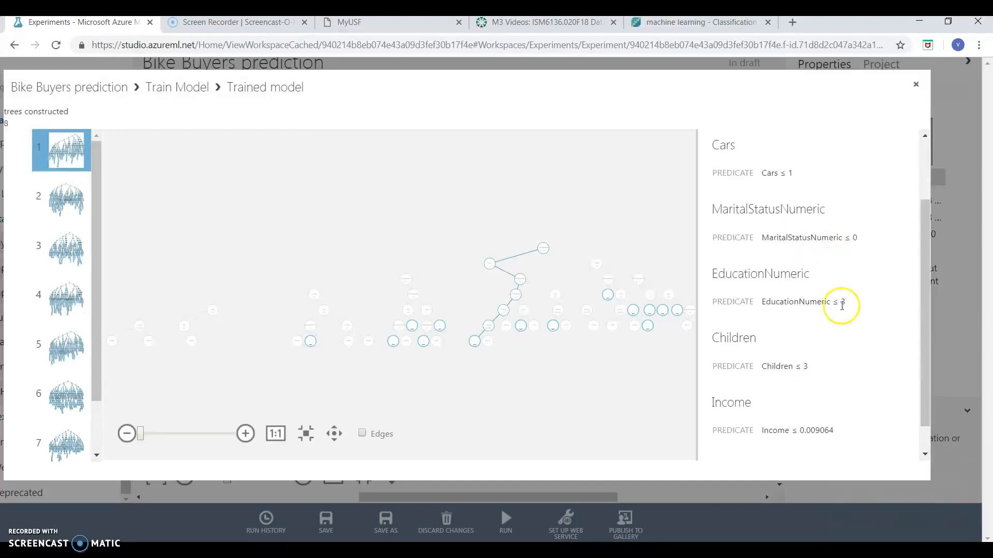
{"action": "scroll", "coordinate": [839, 314], "scroll_direction": "down", "scroll_amount": 1}
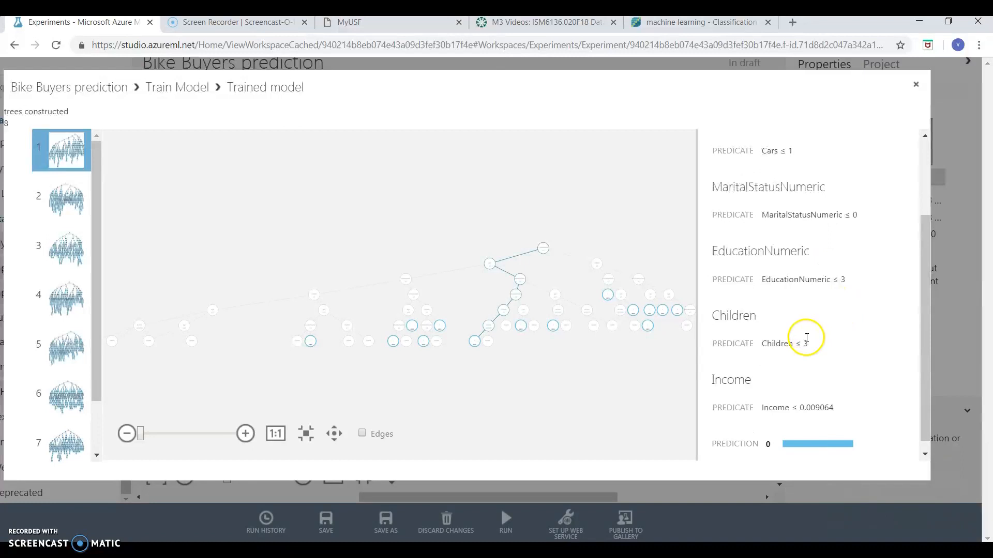
{"action": "double_click", "coordinate": [823, 398]}
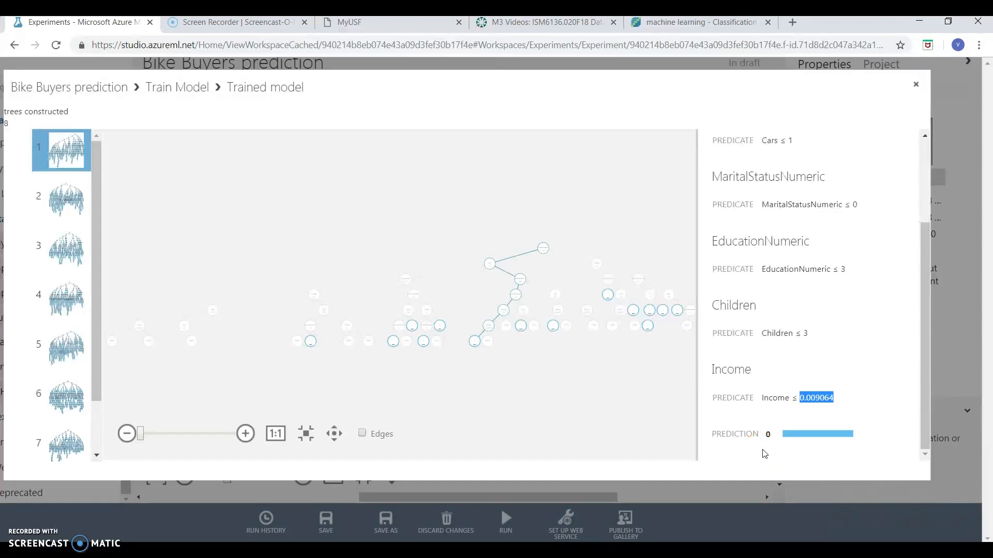
{"action": "left_click", "coordinate": [856, 386]}
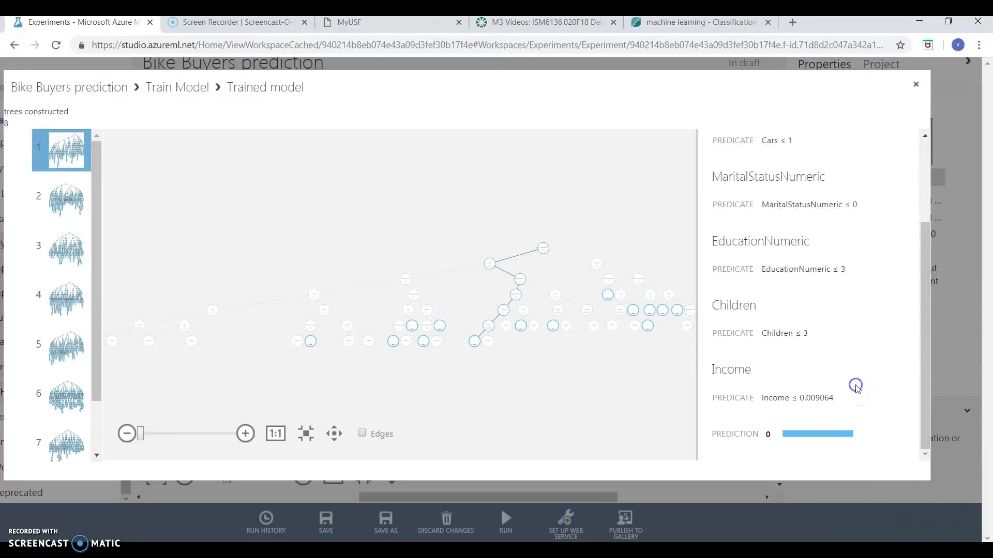
{"action": "left_click", "coordinate": [834, 396]}
{"action": "double_click", "coordinate": [824, 398]}
{"action": "scroll", "coordinate": [874, 373], "scroll_direction": "up", "scroll_amount": 2}
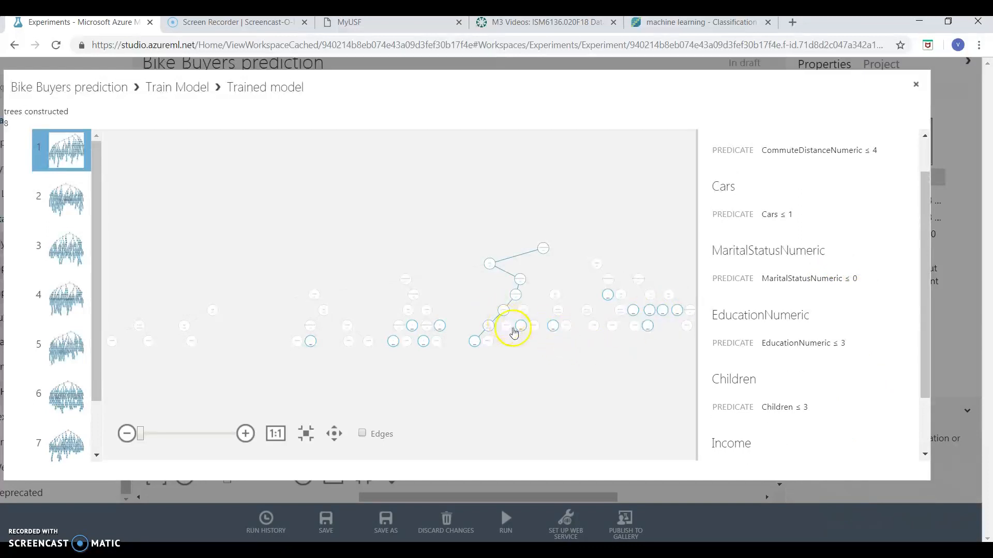
Inspect the predicates and prediction of a leaf on the root's right branch, and close the trained model view
{"action": "left_click", "coordinate": [649, 327]}
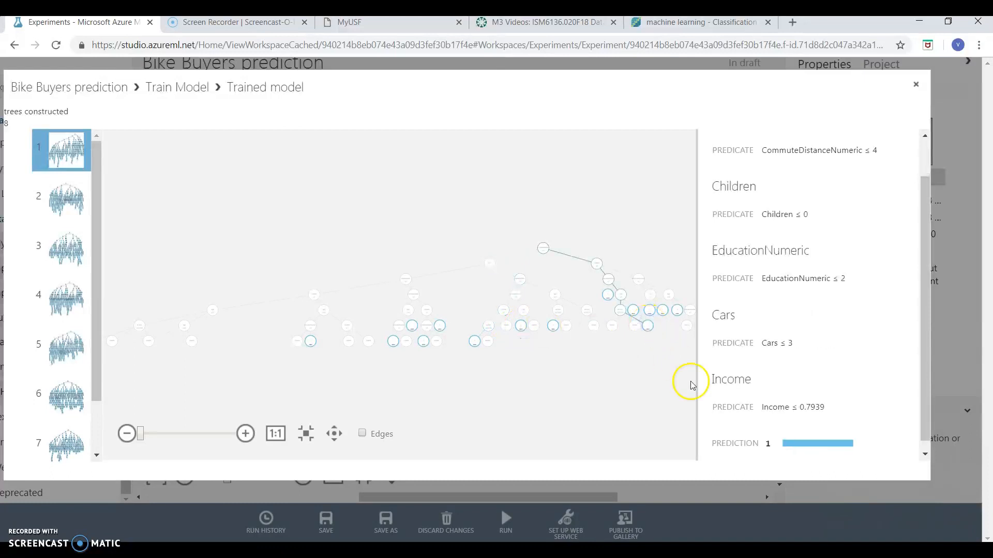
{"action": "scroll", "coordinate": [838, 343], "scroll_direction": "up", "scroll_amount": 1}
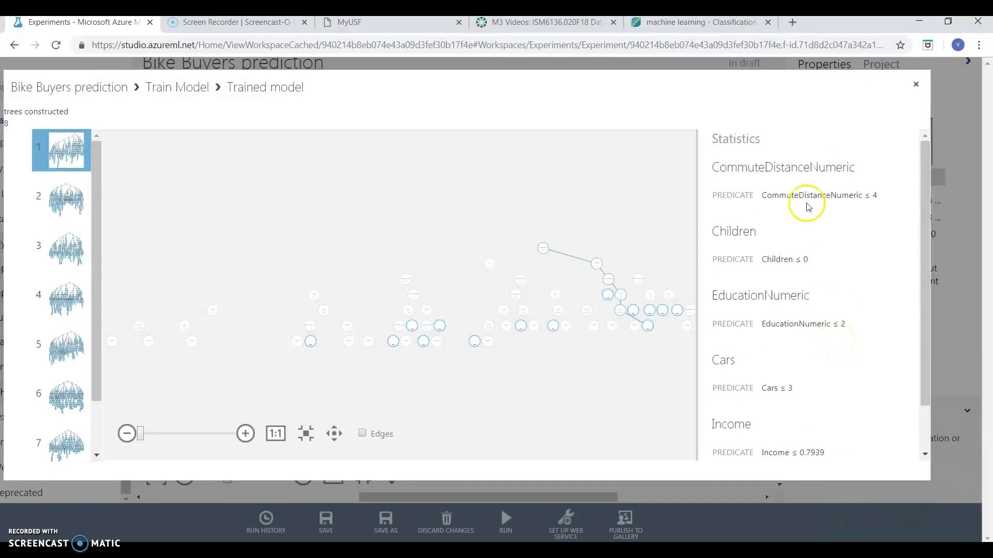
{"action": "scroll", "coordinate": [867, 237], "scroll_direction": "down", "scroll_amount": 1}
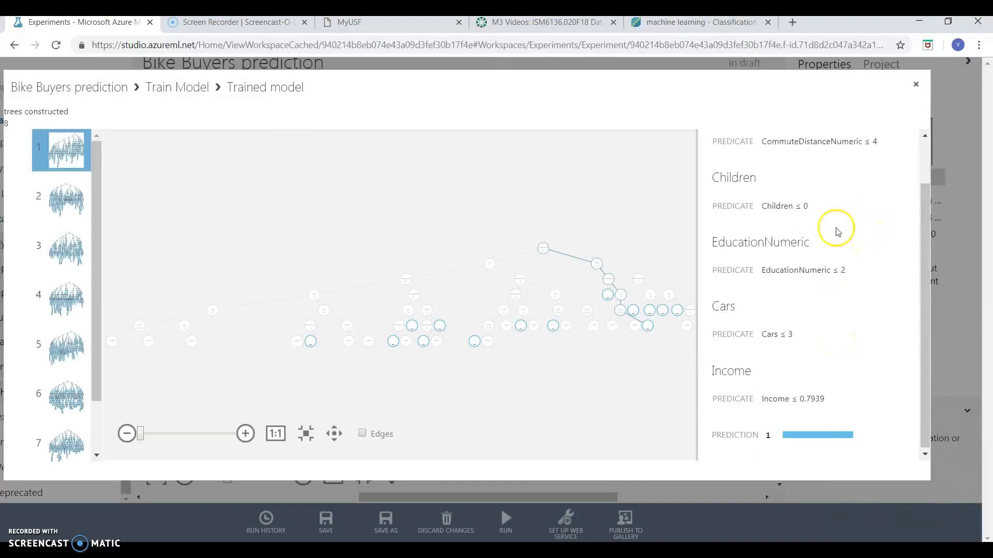
{"action": "scroll", "coordinate": [855, 251], "scroll_direction": "down", "scroll_amount": 1}
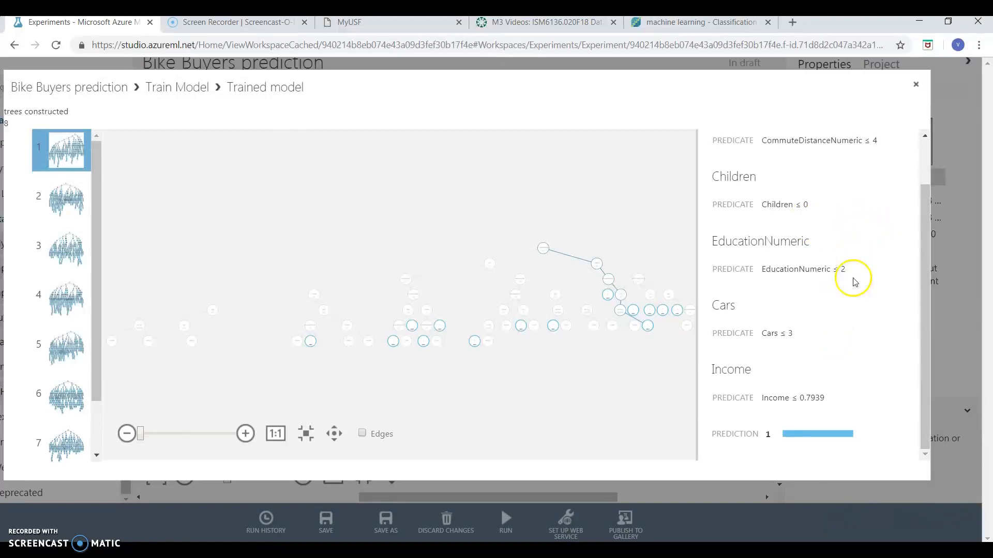
{"action": "double_click", "coordinate": [817, 402]}
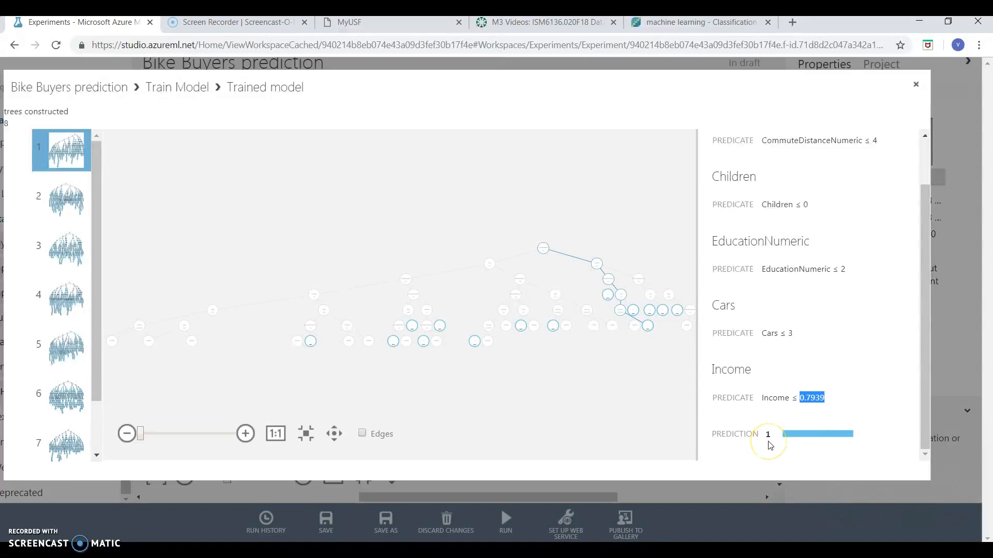
{"action": "scroll", "coordinate": [799, 387], "scroll_direction": "up", "scroll_amount": 1}
{"action": "scroll", "coordinate": [799, 387], "scroll_direction": "down", "scroll_amount": 1}
{"action": "left_click", "coordinate": [915, 86]}
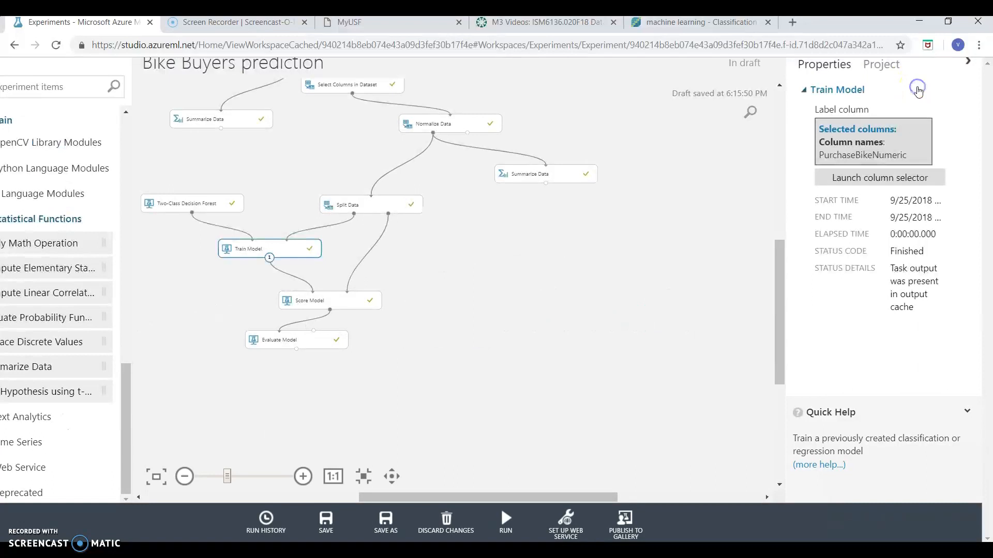
Visualize the Score Model module's scored dataset and examine the Scored Labels and Scored Probabilities columns
{"action": "left_click", "coordinate": [333, 302]}
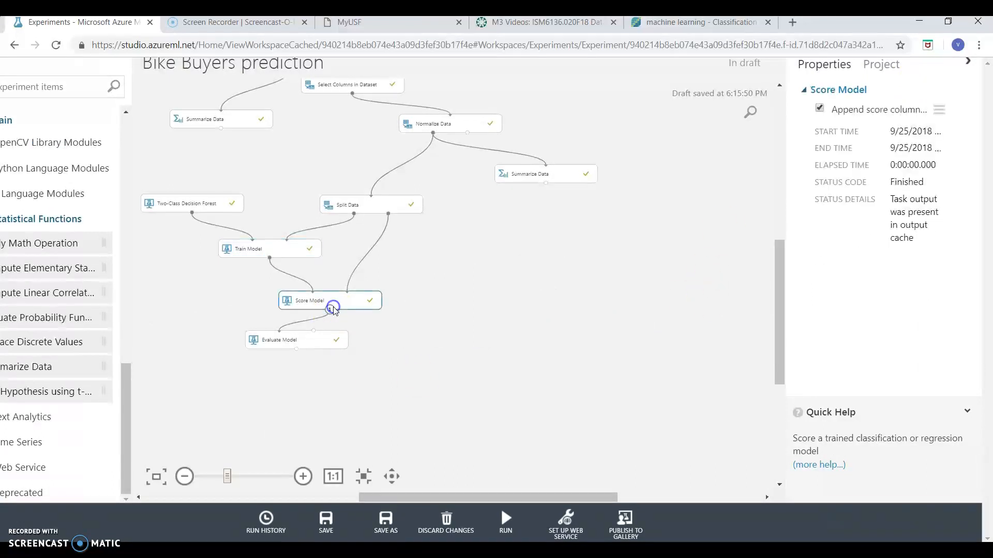
{"action": "right_click", "coordinate": [347, 308]}
{"action": "left_click", "coordinate": [414, 411]}
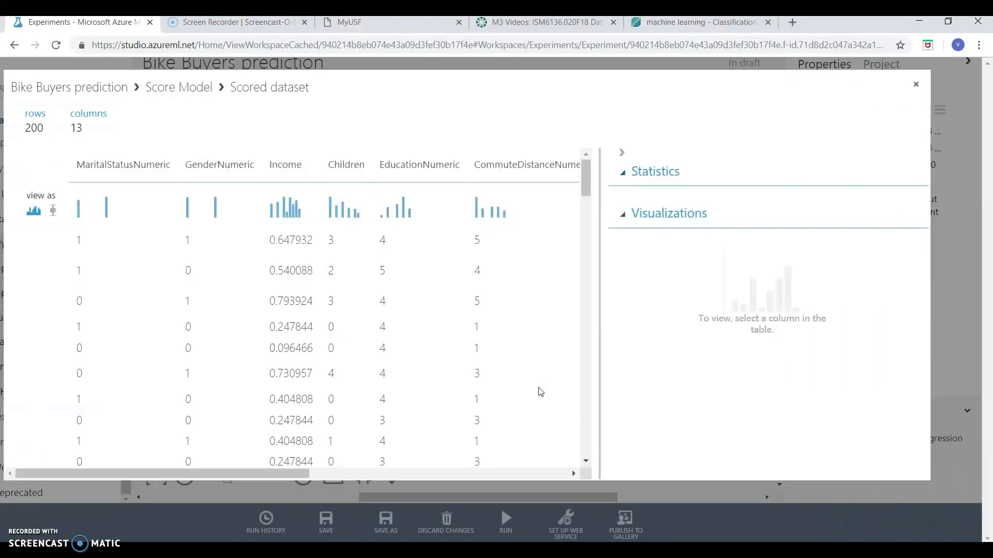
{"action": "left_click", "coordinate": [407, 341]}
{"action": "scroll", "coordinate": [407, 341], "scroll_direction": "right", "scroll_amount": 5}
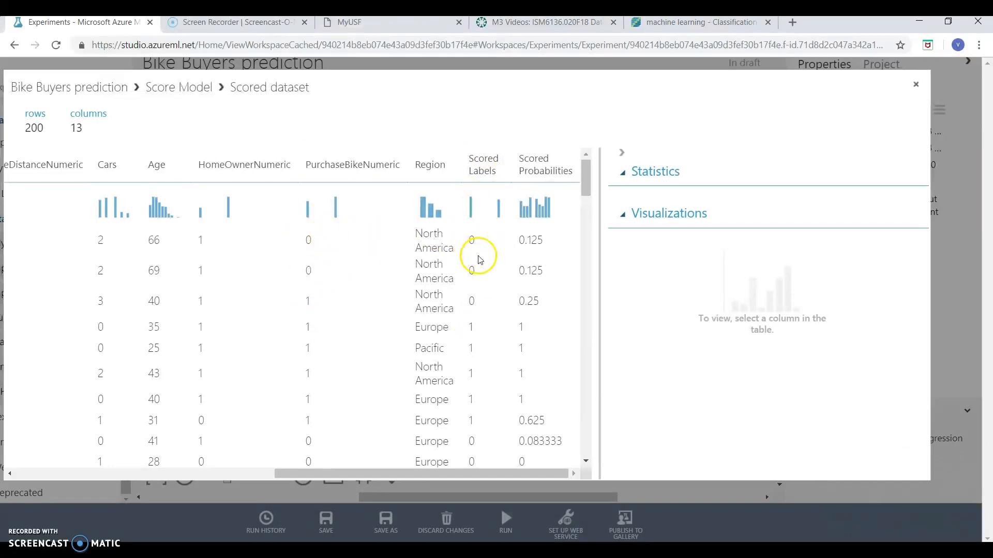
Review the Scored Probabilities column's statistics, histogram and row values, and close the scored dataset
{"action": "left_click", "coordinate": [553, 268]}
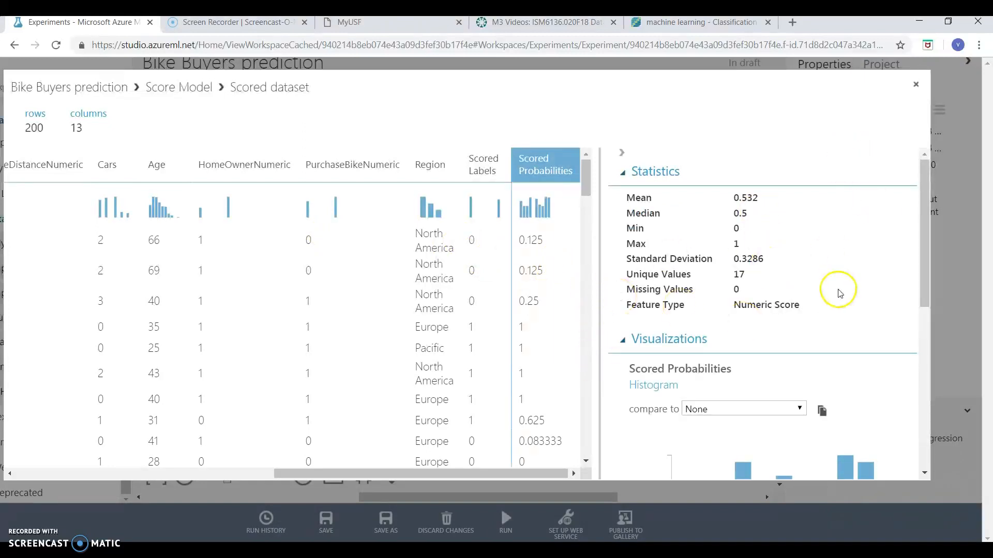
{"action": "scroll", "coordinate": [839, 293], "scroll_direction": "down", "scroll_amount": 5}
{"action": "scroll", "coordinate": [775, 382], "scroll_direction": "up", "scroll_amount": 5}
{"action": "scroll", "coordinate": [543, 257], "scroll_direction": "down", "scroll_amount": 5}
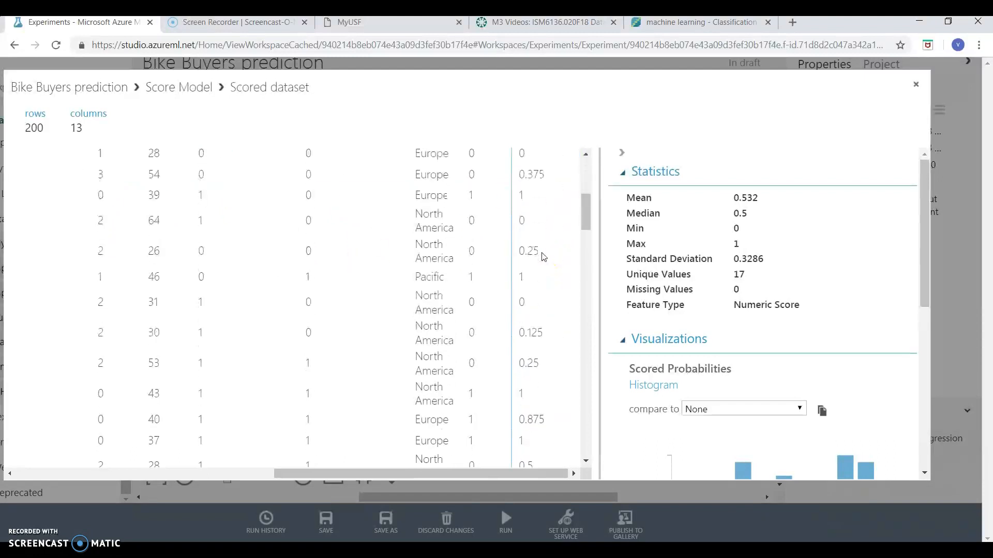
{"action": "scroll", "coordinate": [543, 257], "scroll_direction": "up", "scroll_amount": 5}
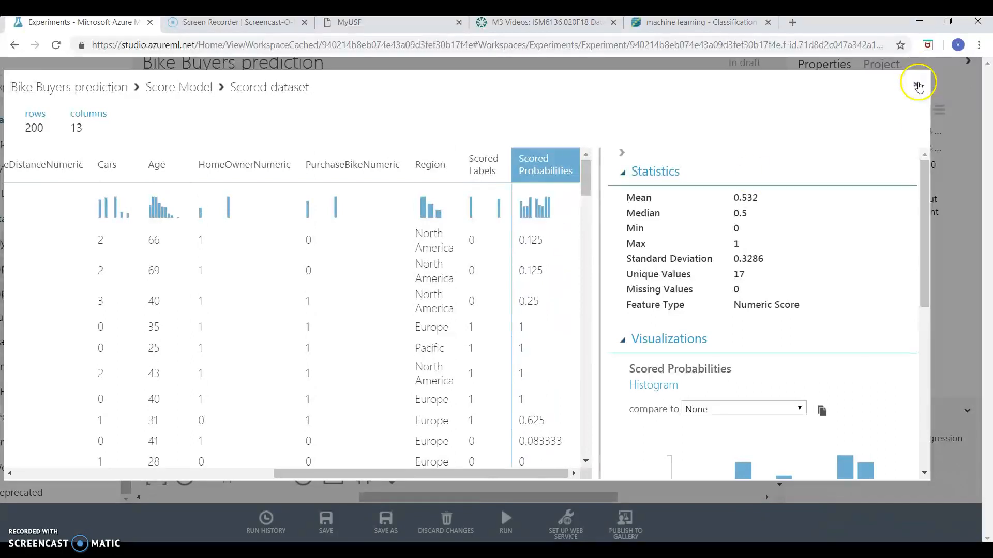
{"action": "left_click", "coordinate": [916, 84]}
Check the properties of the Evaluate Model, Score Model and Train Model modules, including the training label column
{"action": "left_click", "coordinate": [319, 348]}
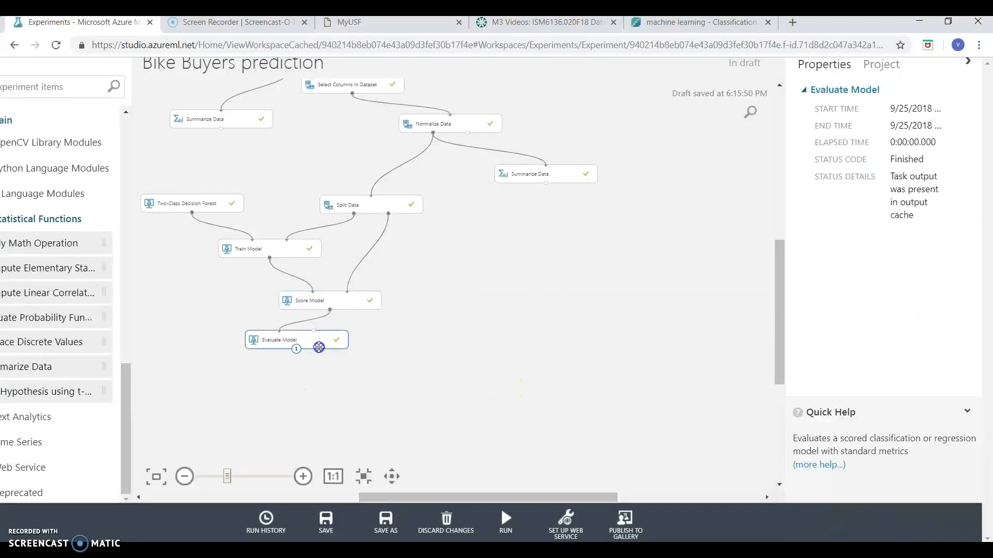
{"action": "left_click", "coordinate": [356, 298]}
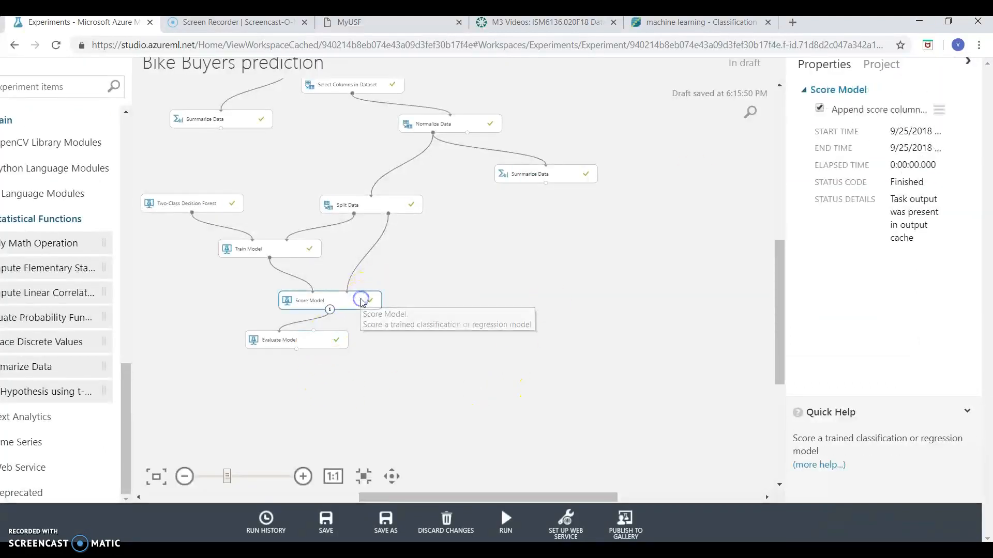
{"action": "left_click", "coordinate": [291, 248]}
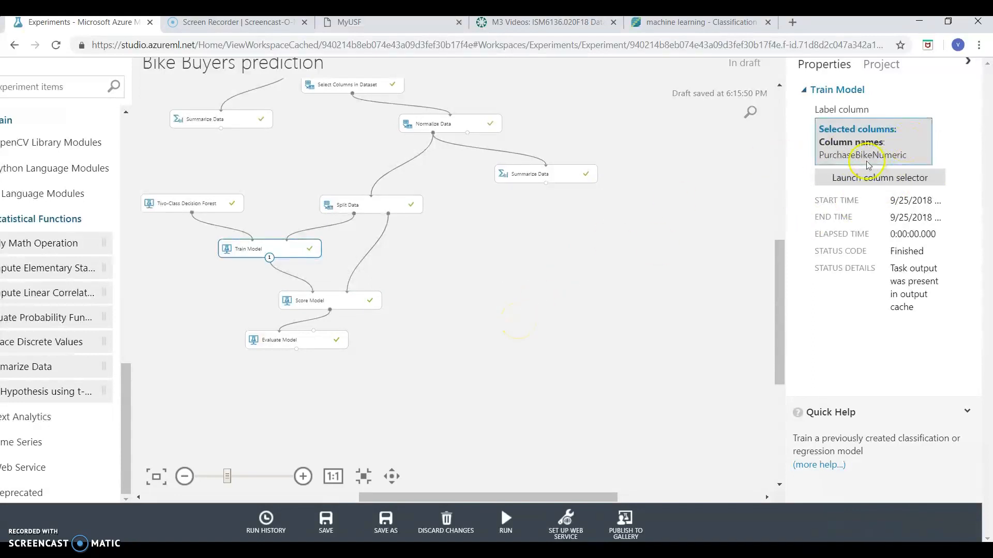
{"action": "left_click", "coordinate": [357, 301]}
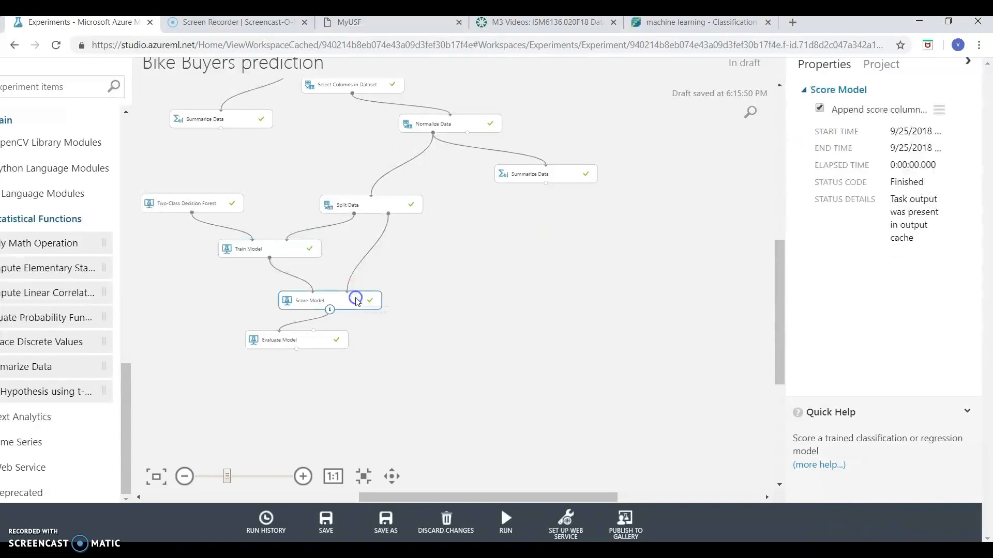
Visualize the Evaluate Model module's evaluation results and look over the ROC curve and the metrics below it
{"action": "left_click", "coordinate": [316, 339]}
{"action": "right_click", "coordinate": [316, 341]}
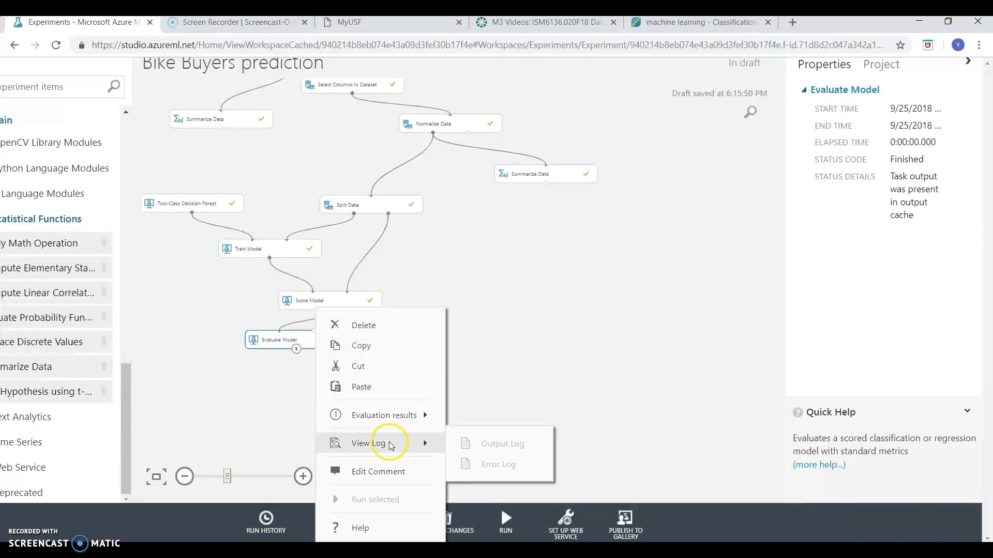
{"action": "mouse_move", "coordinate": [379, 414]}
{"action": "left_click", "coordinate": [506, 362]}
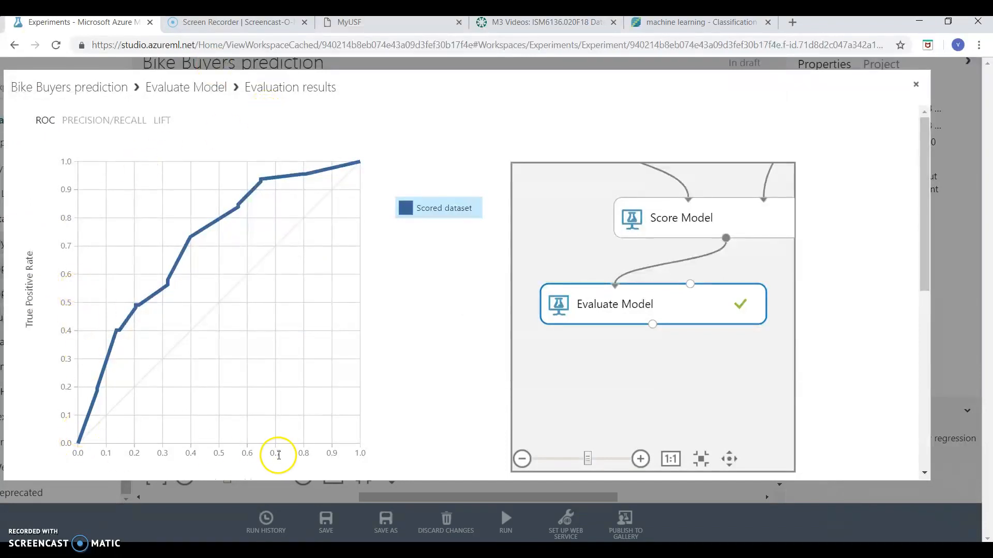
{"action": "scroll", "coordinate": [398, 378], "scroll_direction": "down", "scroll_amount": 4}
{"action": "scroll", "coordinate": [398, 381], "scroll_direction": "down", "scroll_amount": 1}
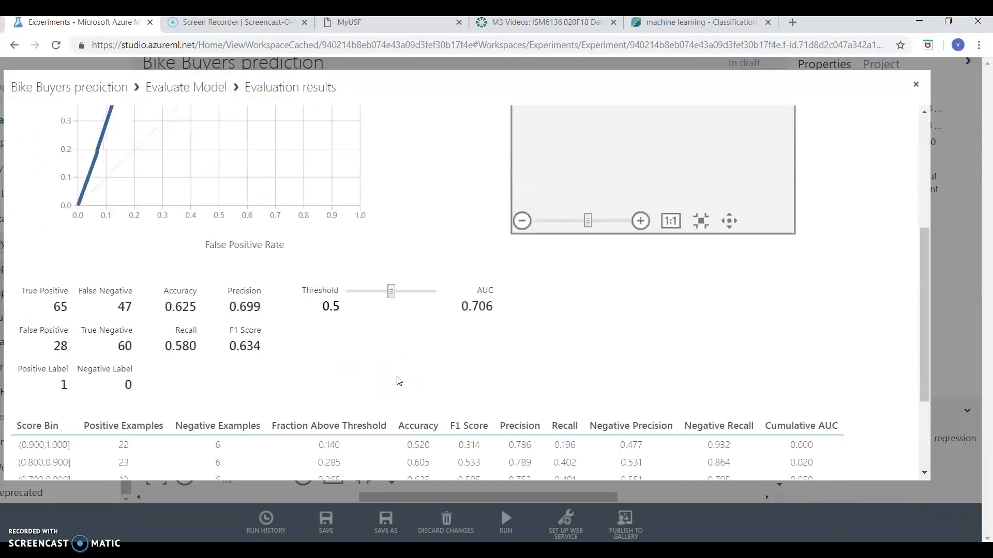
Compare the ROC curve of the scored dataset with the threshold, AUC and confusion matrix figures
{"action": "scroll", "coordinate": [399, 381], "scroll_direction": "up", "scroll_amount": 3}
{"action": "scroll", "coordinate": [404, 261], "scroll_direction": "up", "scroll_amount": 2}
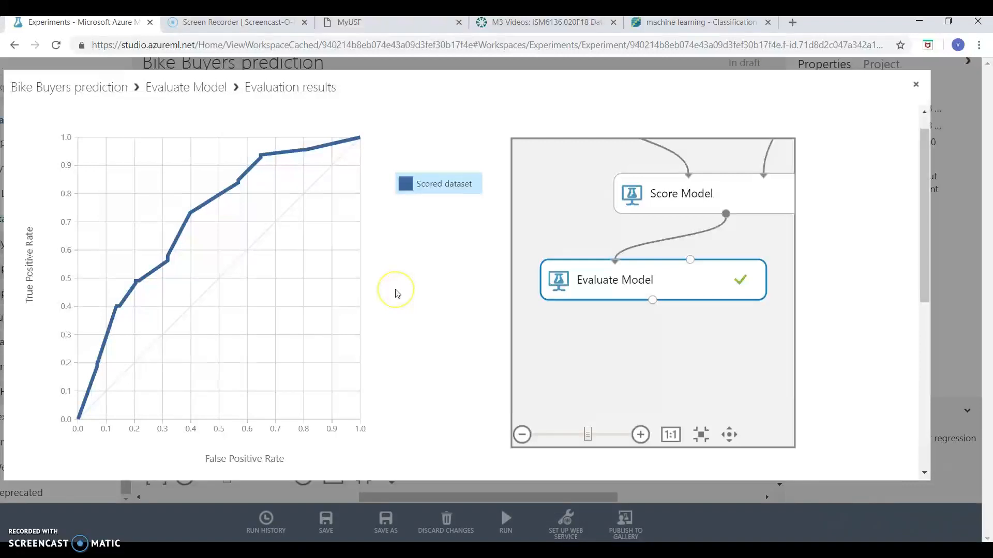
{"action": "scroll", "coordinate": [397, 293], "scroll_direction": "down", "scroll_amount": 2}
{"action": "scroll", "coordinate": [397, 293], "scroll_direction": "up", "scroll_amount": 2}
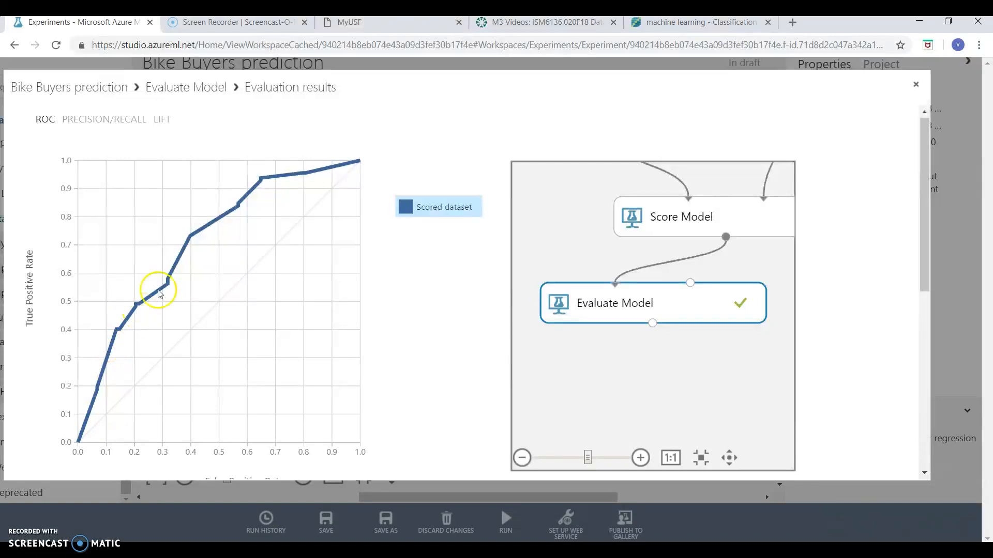
{"action": "scroll", "coordinate": [378, 289], "scroll_direction": "down", "scroll_amount": 5}
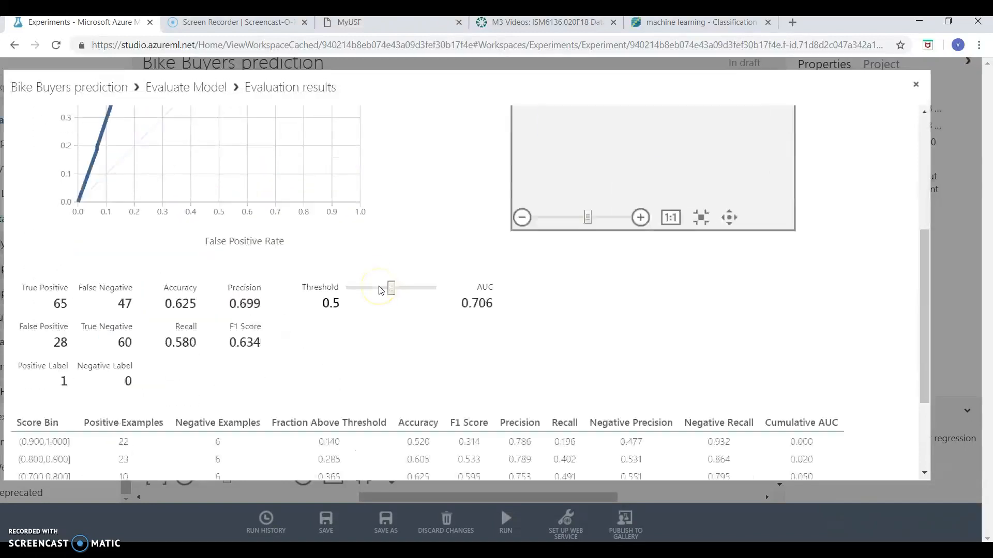
{"action": "scroll", "coordinate": [126, 307], "scroll_direction": "left", "scroll_amount": 1}
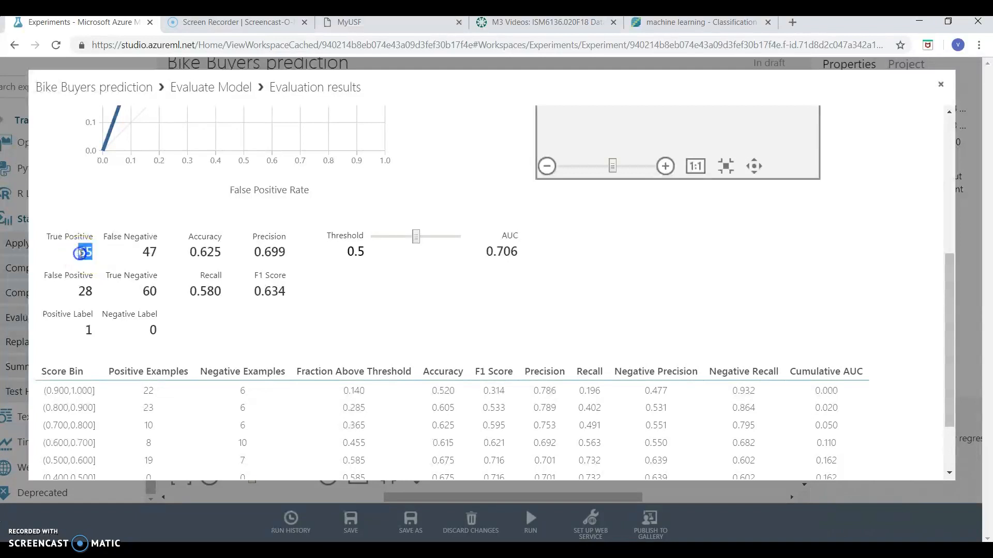
Examine the confusion matrix counts for true positives, false negatives, false positives and true negatives
{"action": "left_click", "coordinate": [142, 255]}
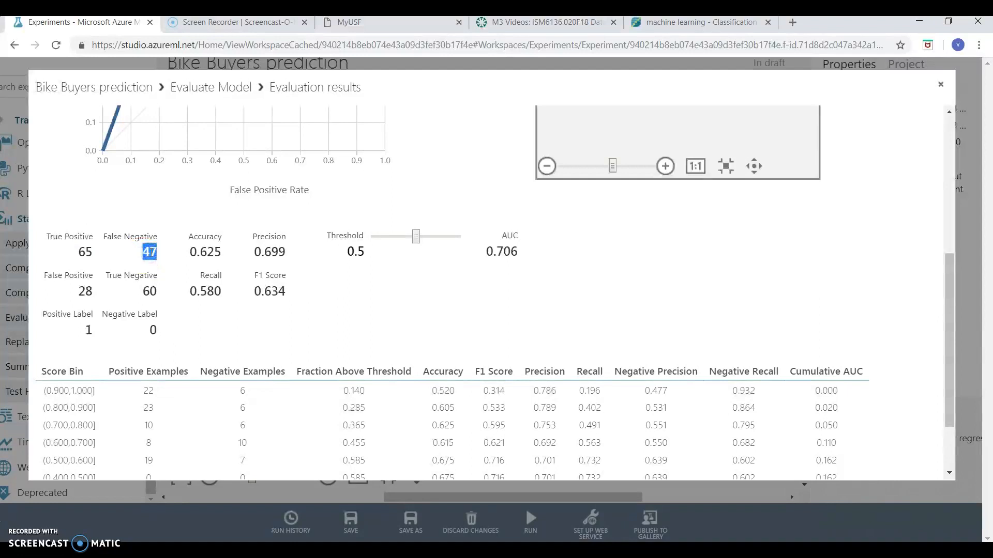
{"action": "left_click", "coordinate": [207, 259]}
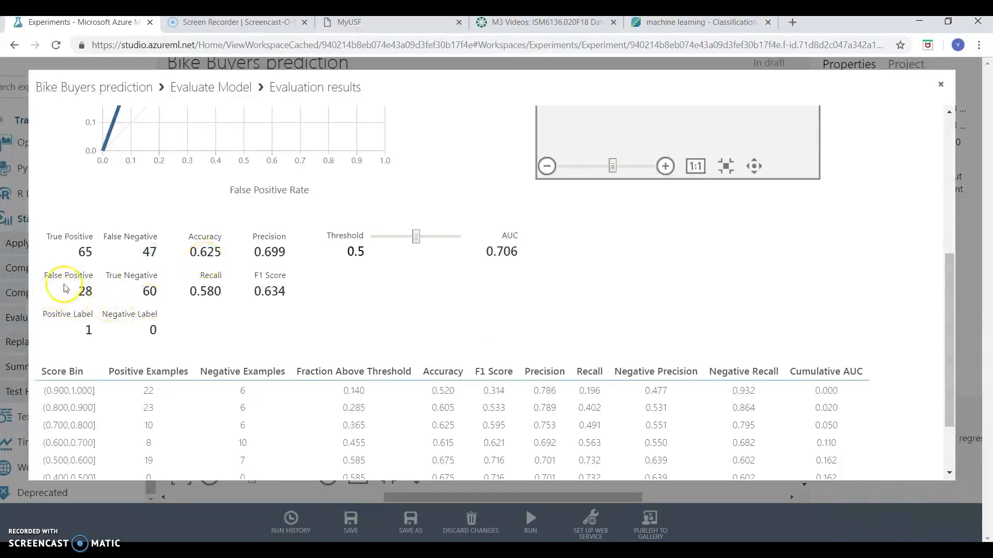
{"action": "double_click", "coordinate": [150, 291]}
{"action": "left_click", "coordinate": [235, 294]}
{"action": "double_click", "coordinate": [84, 252]}
{"action": "left_click_drag", "start_coordinate": [153, 253], "coordinate": [87, 251]}
{"action": "left_click", "coordinate": [87, 251]}
{"action": "left_click", "coordinate": [151, 254]}
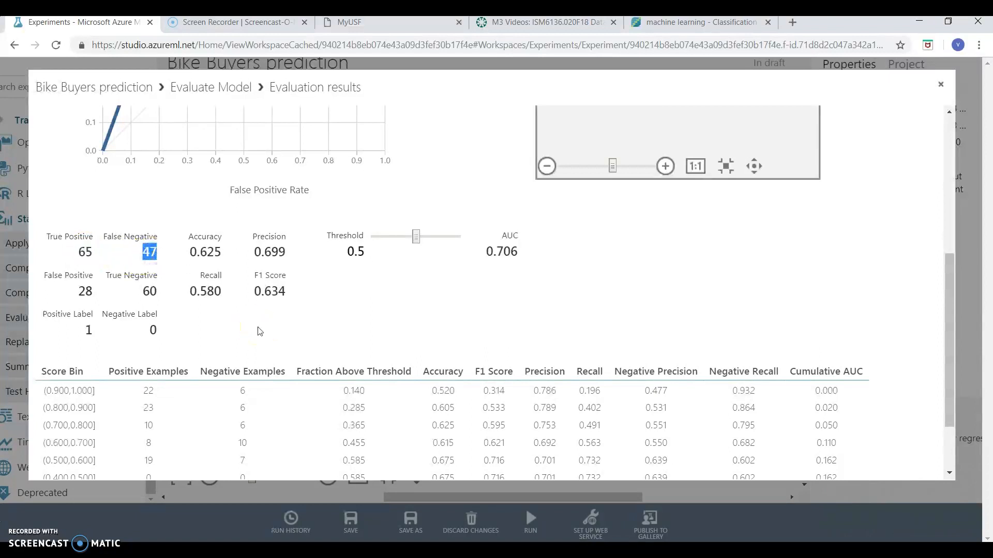
Check the overall Accuracy metric and the Accuracy value of the (0.000,0.100] score bin
{"action": "left_click", "coordinate": [331, 327]}
{"action": "double_click", "coordinate": [215, 252]}
{"action": "left_click", "coordinate": [329, 279]}
{"action": "scroll", "coordinate": [330, 280], "scroll_direction": "down", "scroll_amount": 2}
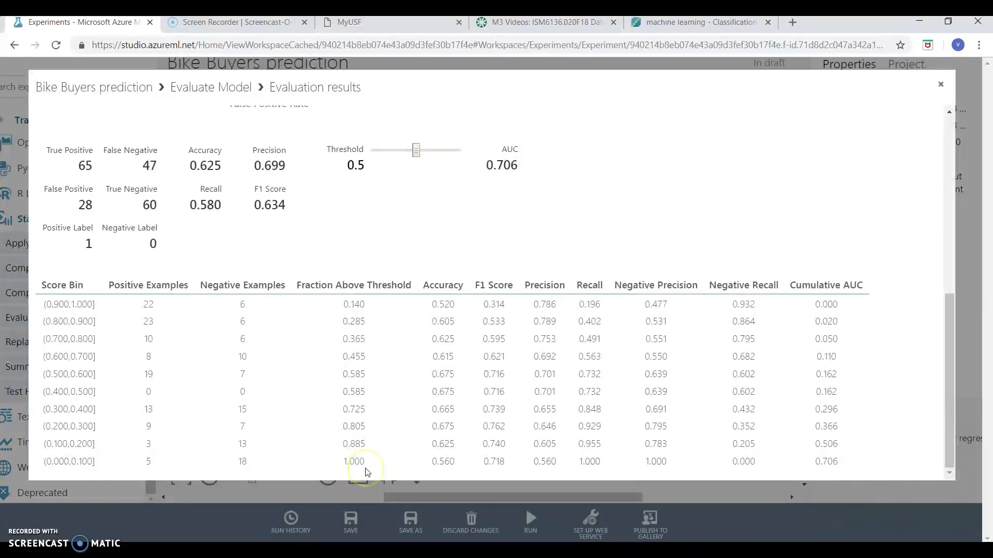
{"action": "double_click", "coordinate": [444, 462]}
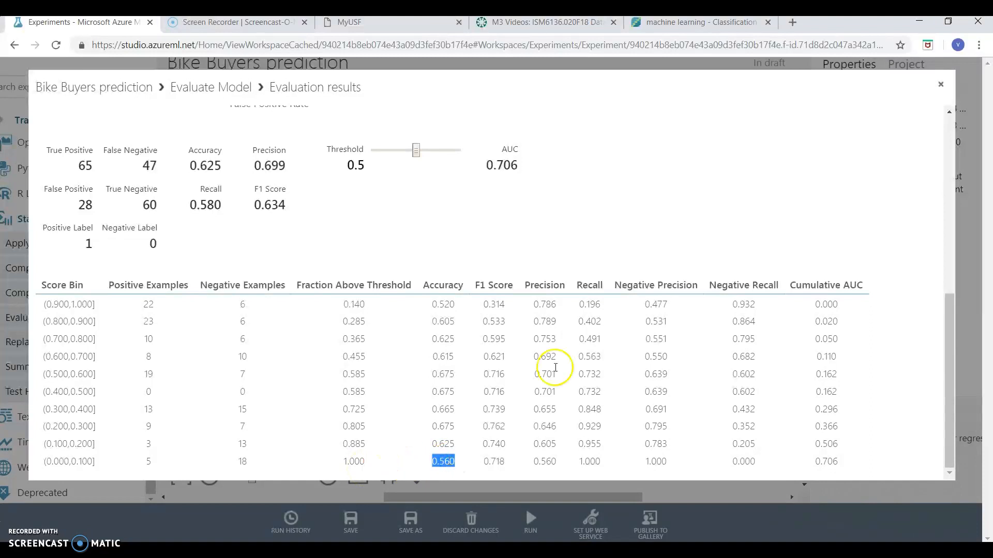
Review the Precision, F1 Score and AUC metrics and the ROC curve, and close the evaluation results
{"action": "scroll", "coordinate": [502, 289], "scroll_direction": "up", "scroll_amount": 1}
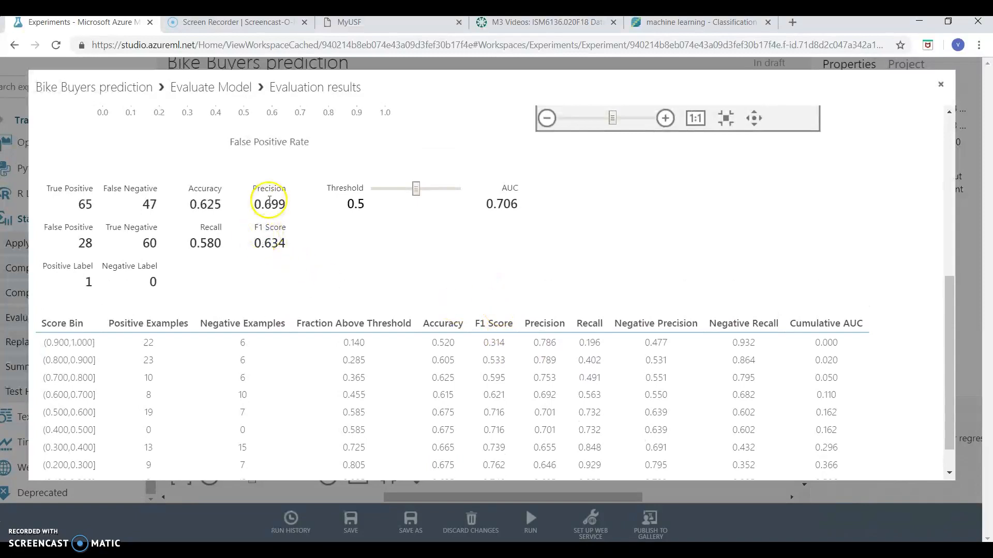
{"action": "scroll", "coordinate": [449, 284], "scroll_direction": "up", "scroll_amount": 1}
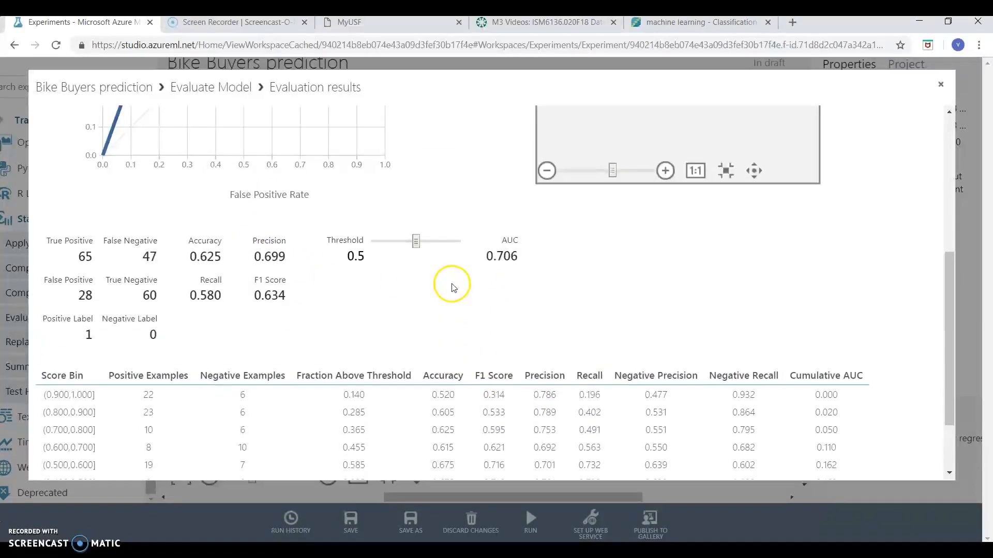
{"action": "scroll", "coordinate": [498, 314], "scroll_direction": "up", "scroll_amount": 1}
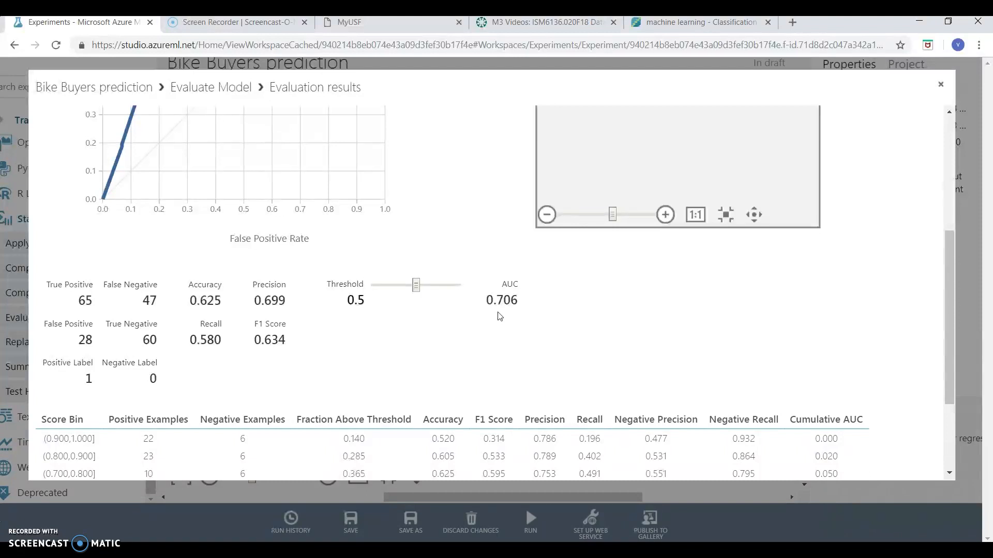
{"action": "scroll", "coordinate": [703, 326], "scroll_direction": "up", "scroll_amount": 3}
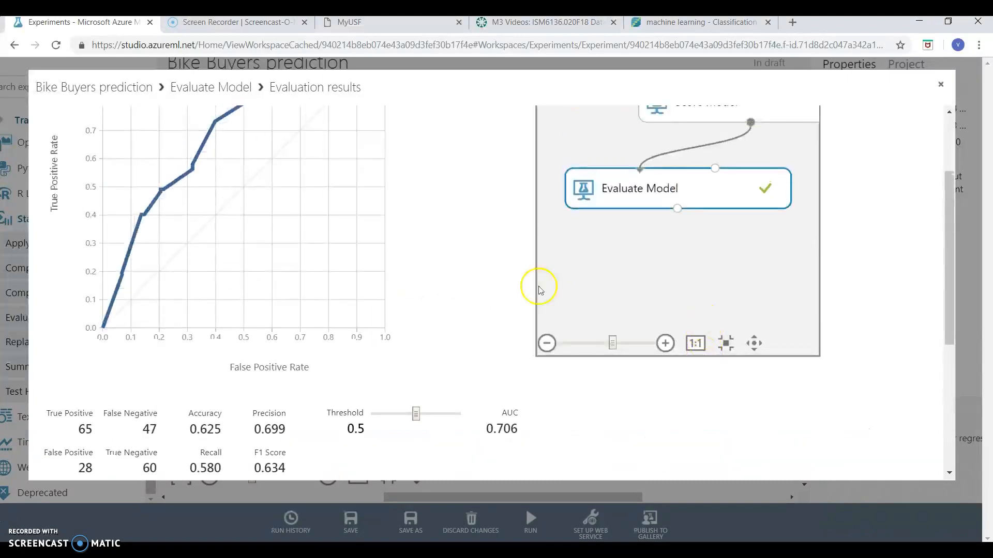
{"action": "scroll", "coordinate": [538, 290], "scroll_direction": "up", "scroll_amount": 3}
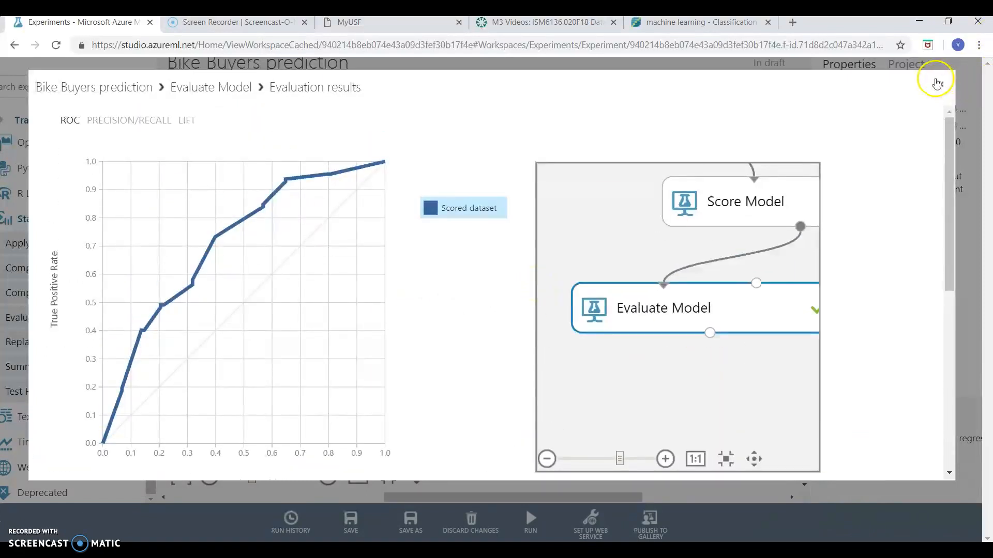
{"action": "left_click", "coordinate": [937, 84]}
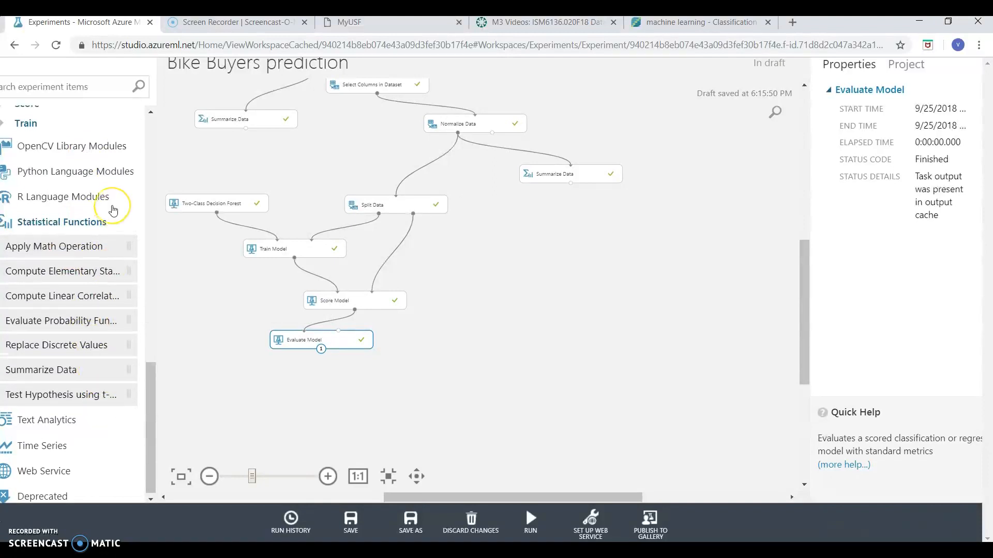
Browse the experiment item categories, covering the Classification, Anomaly Detection and Data Transformation modules
{"action": "scroll", "coordinate": [114, 210], "scroll_direction": "up", "scroll_amount": 6}
{"action": "scroll", "coordinate": [113, 211], "scroll_direction": "up", "scroll_amount": 6}
{"action": "left_click", "coordinate": [18, 280]}
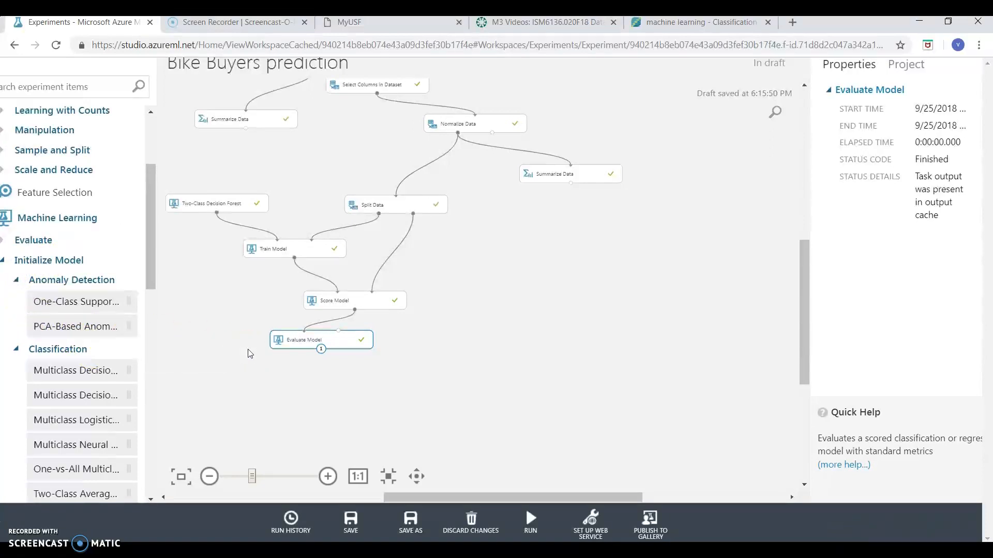
{"action": "scroll", "coordinate": [59, 288], "scroll_direction": "up", "scroll_amount": 3}
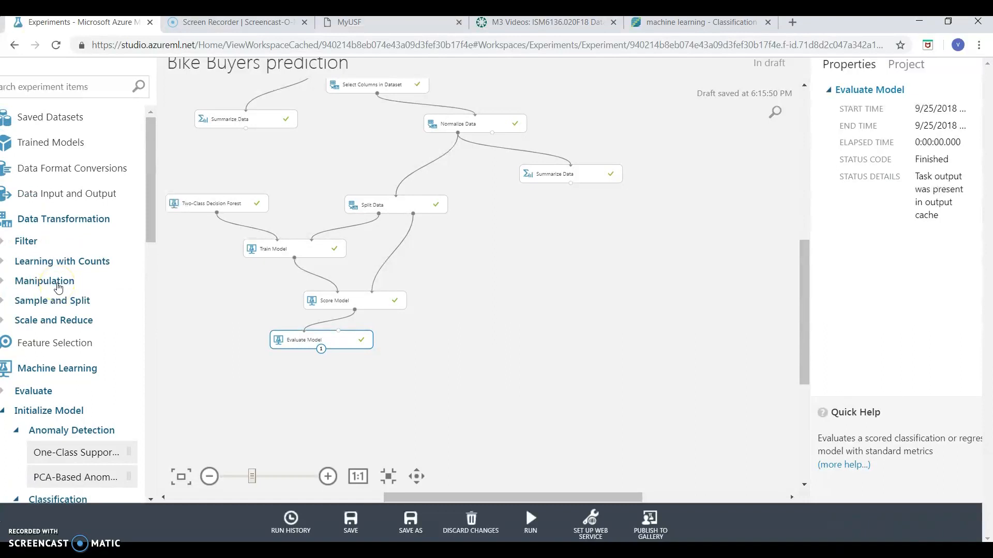
{"action": "scroll", "coordinate": [57, 287], "scroll_direction": "left", "scroll_amount": 1}
{"action": "scroll", "coordinate": [58, 288], "scroll_direction": "right", "scroll_amount": 1}
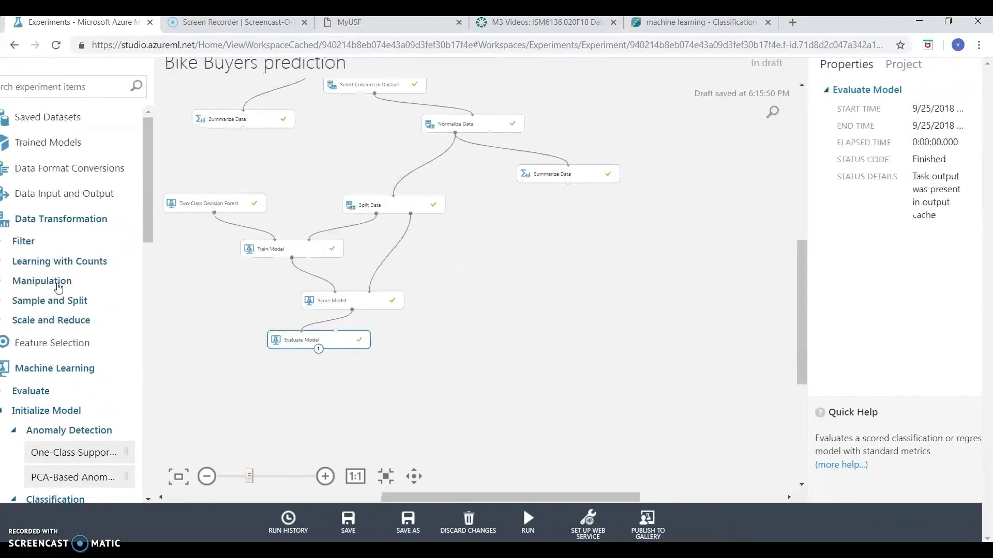
{"action": "scroll", "coordinate": [58, 286], "scroll_direction": "left", "scroll_amount": 1}
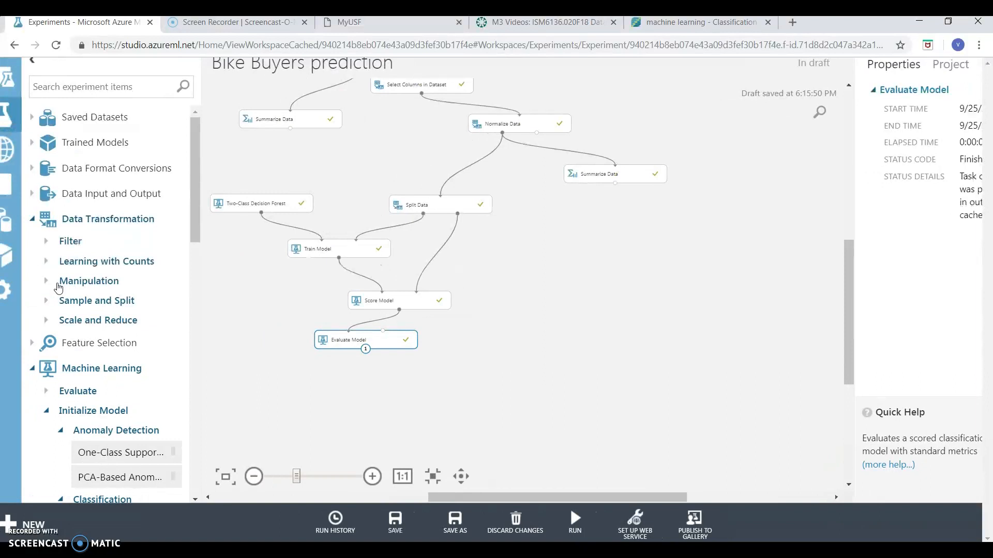